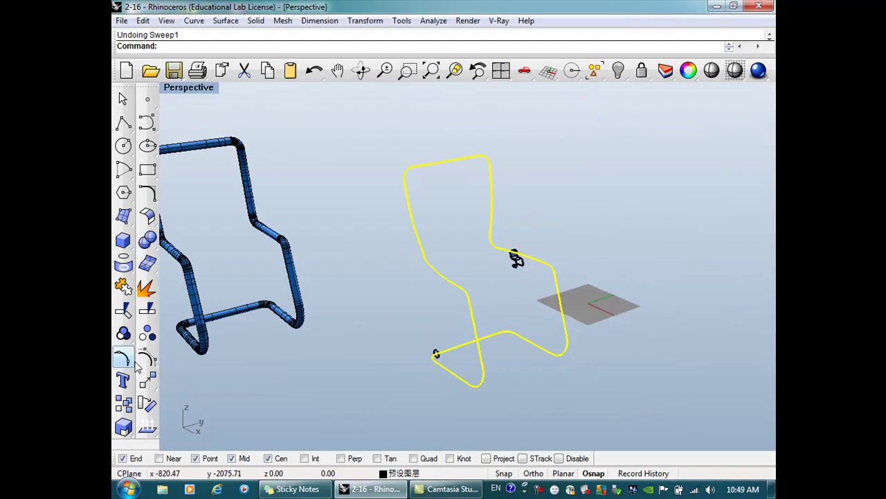
Step: Turn on the control points of the selected chair frame curve
click(147, 358)
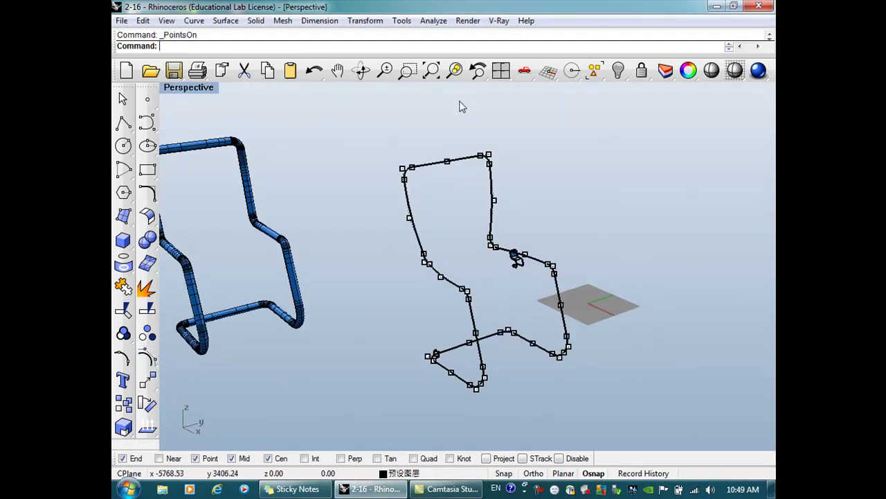
click(360, 70)
mouse_move(534, 253)
mouse_down()
mouse_move(448, 273)
mouse_move(547, 263)
mouse_up()
scroll(540, 398, up, 3)
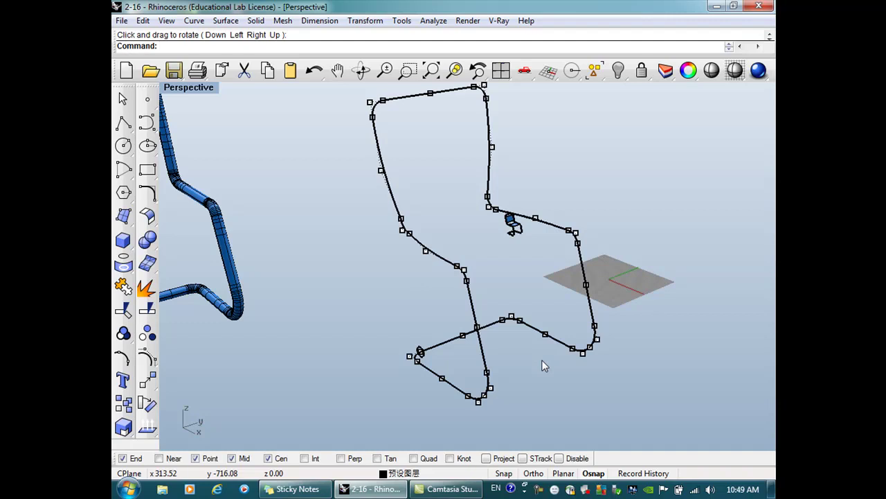
Step: Examine the control points around the frame curve's base and leg bends from several angles
scroll(542, 366, down, 3)
scroll(542, 366, up, 5)
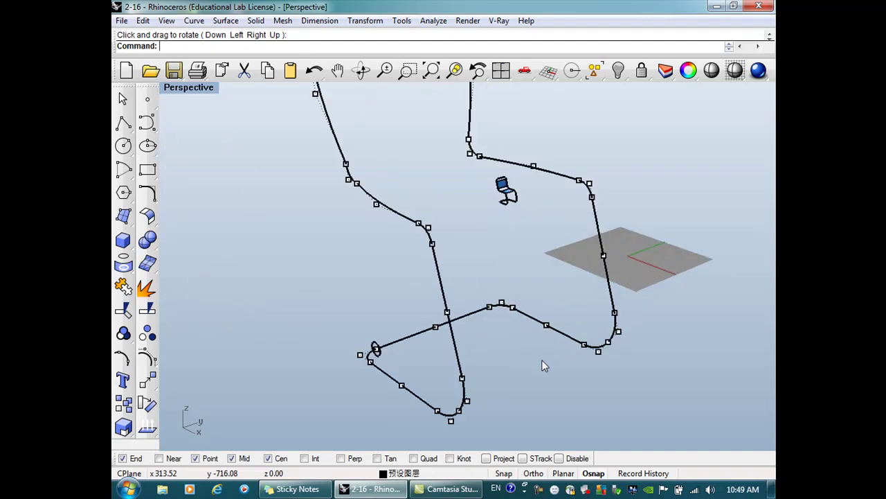
scroll(544, 365, down, 2)
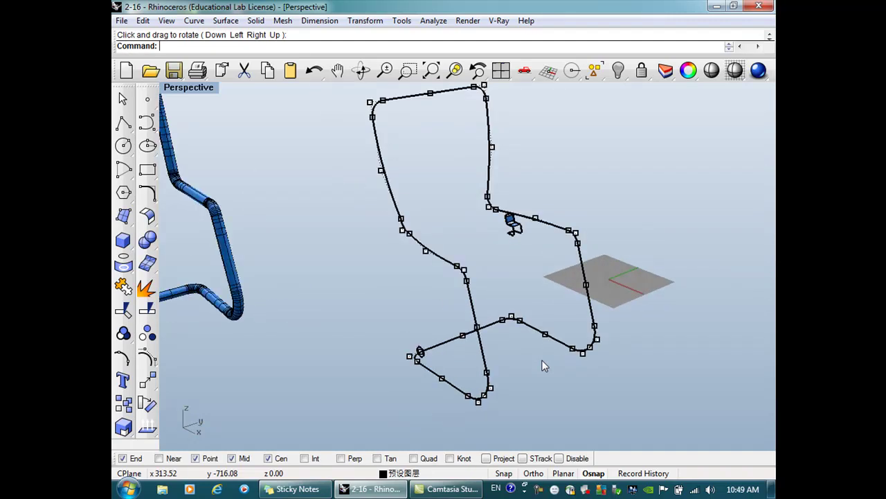
click(361, 70)
drag(458, 150, 468, 343)
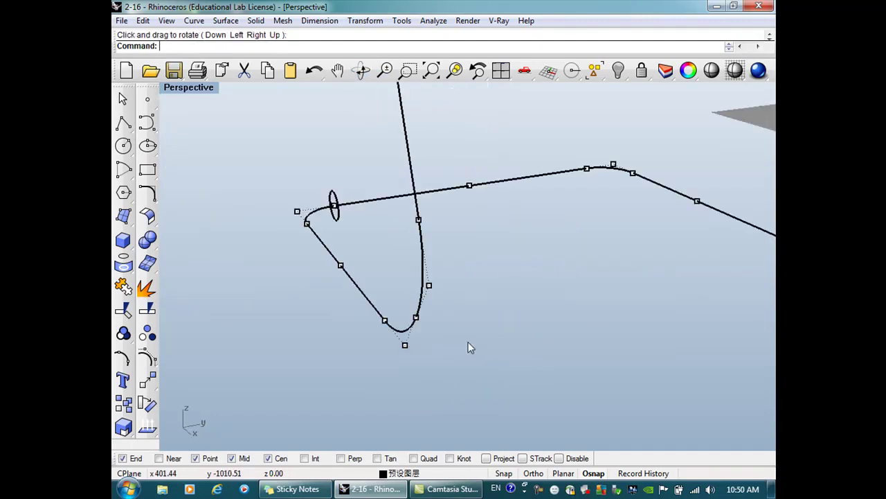
right_drag(449, 337, 491, 334)
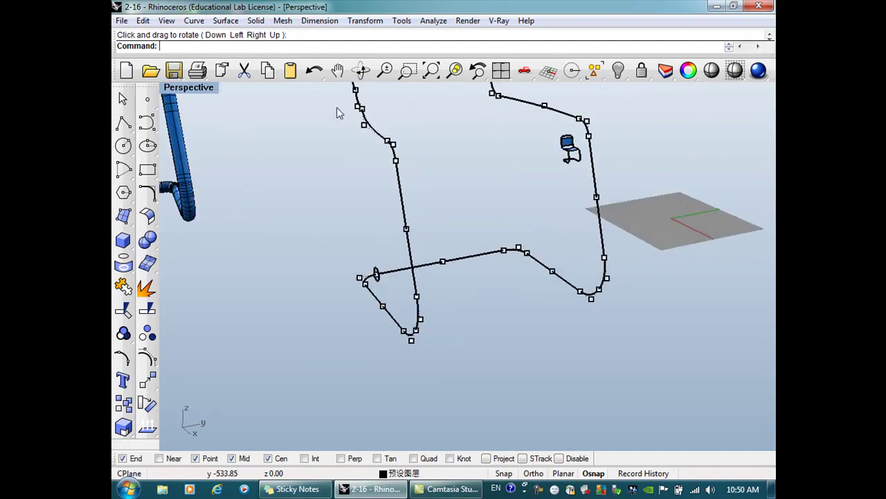
click(361, 70)
drag(446, 186, 471, 215)
key(Return)
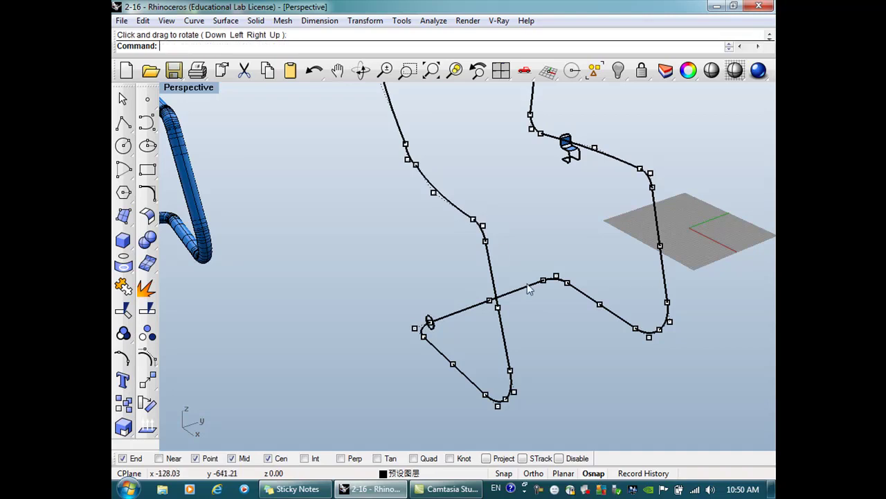
scroll(557, 399, up, 3)
scroll(519, 386, down, 3)
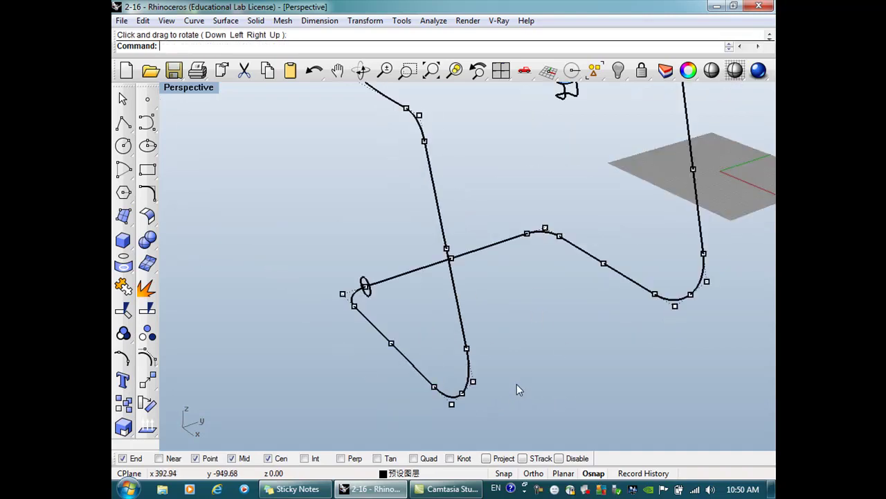
Step: Delete the three control points just above the corner point of the near leg's bend into the base
scroll(513, 405, up, 3)
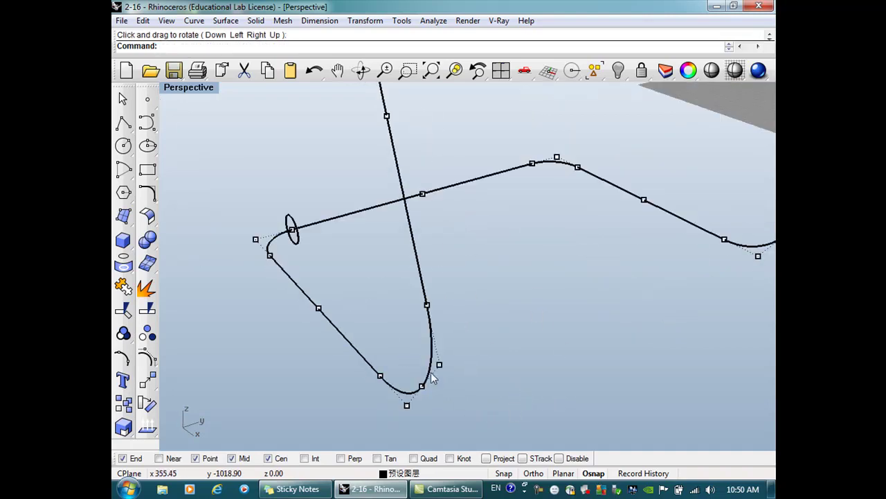
drag(403, 339, 462, 393)
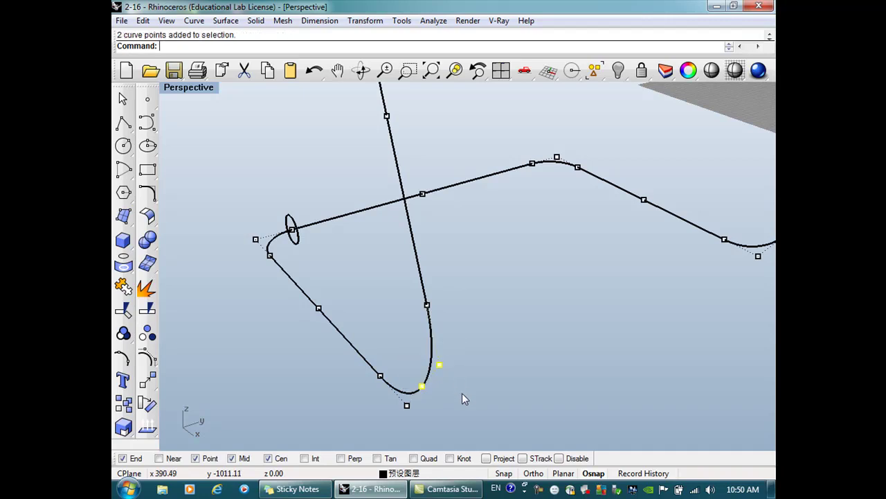
key(Delete)
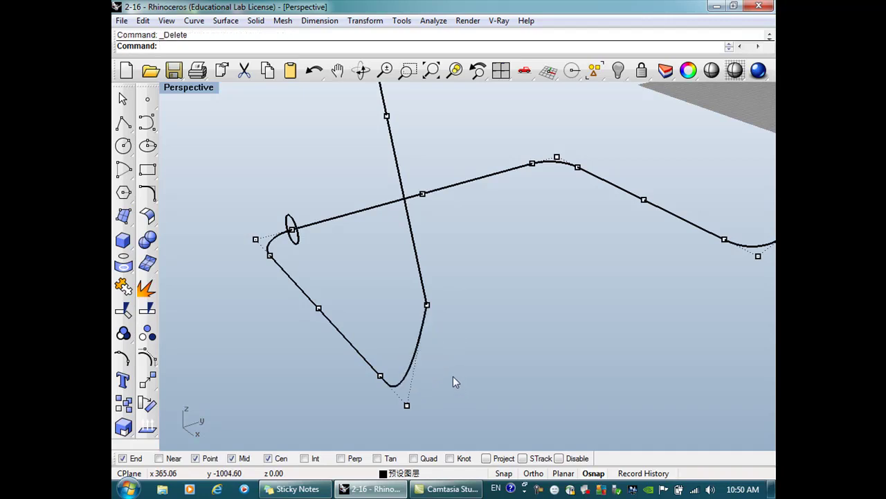
drag(445, 318, 445, 319)
key(Delete)
Step: Try deleting four control points at the far leg's bend into the base, including its corner point, and undo the deletion
scroll(420, 344, down, 3)
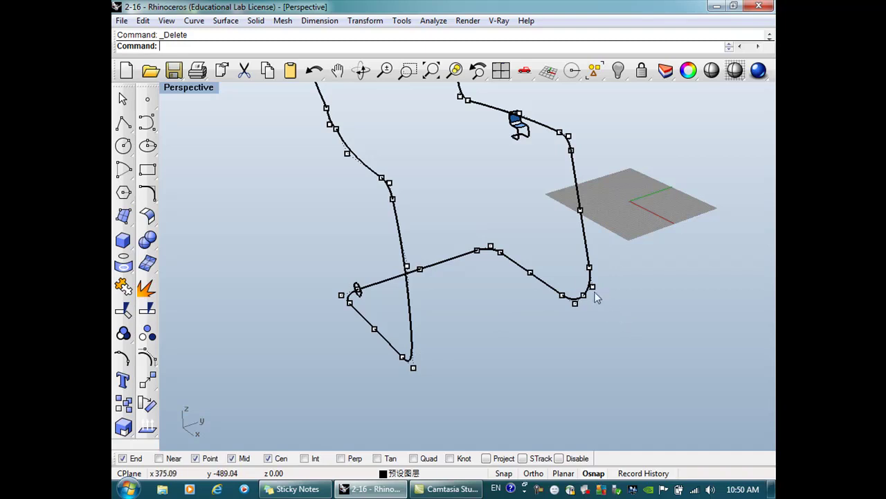
drag(575, 255, 610, 319)
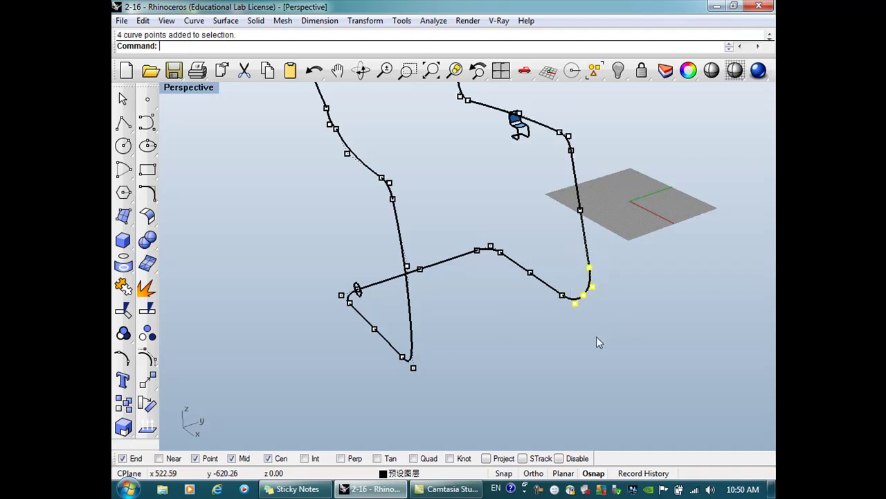
key(Delete)
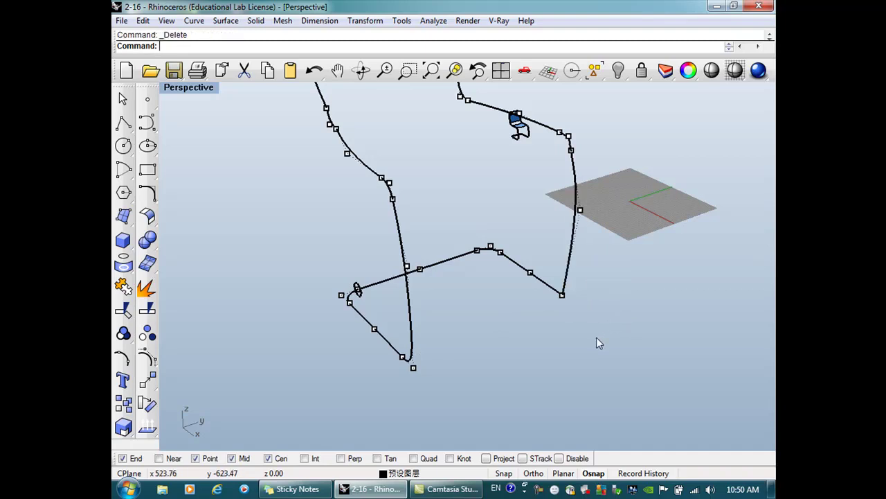
key(ctrl+z)
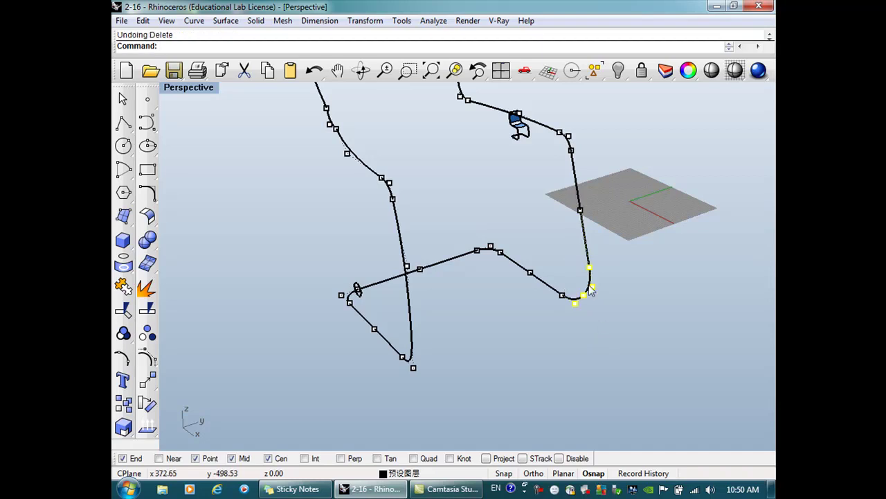
Step: Delete the three control points above the corner point of the far leg's bend into the base, keeping the corner point
key(Escape)
drag(570, 254, 622, 303)
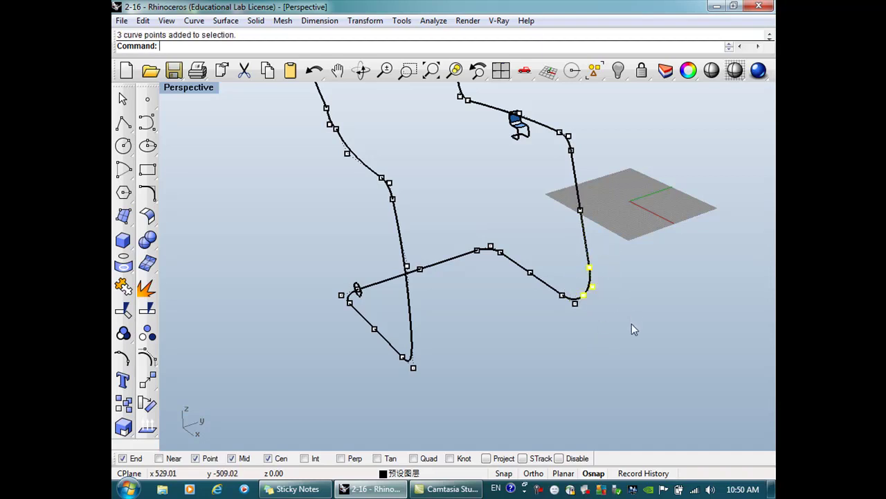
key(Delete)
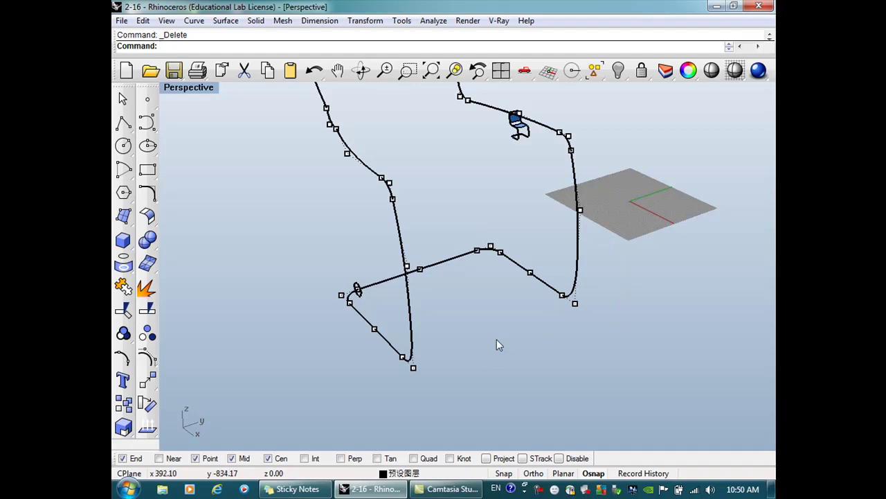
Step: Delete the two control points flanking the corner point of the near side's backrest-to-seat bend
scroll(491, 330, down, 2)
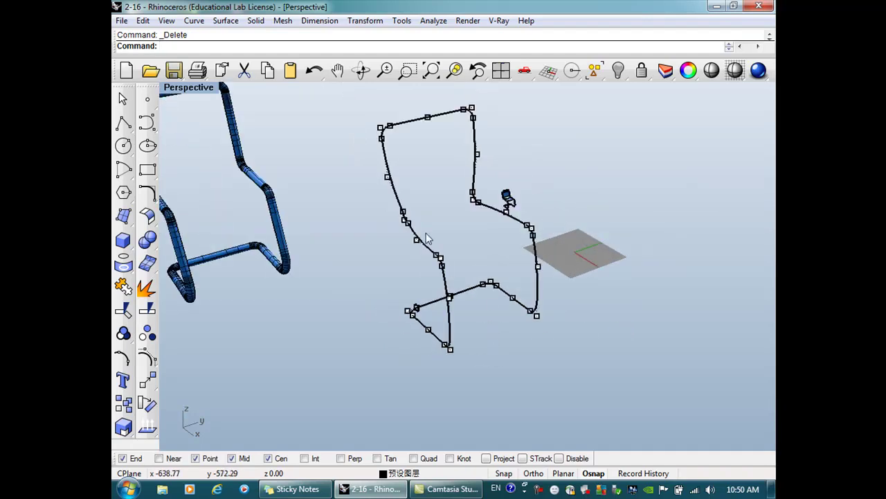
scroll(416, 231, up, 5)
scroll(415, 231, down, 2)
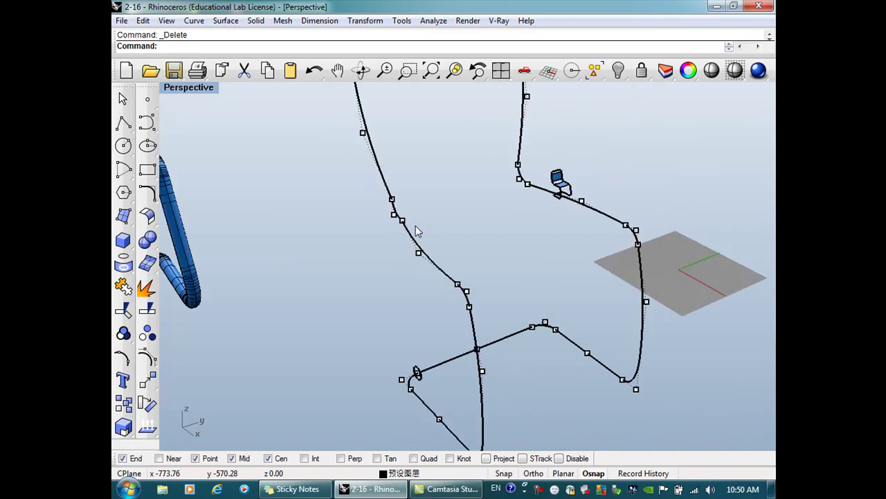
scroll(408, 223, up, 4)
scroll(443, 249, down, 1)
scroll(419, 250, up, 2)
scroll(423, 250, down, 2)
click(422, 252)
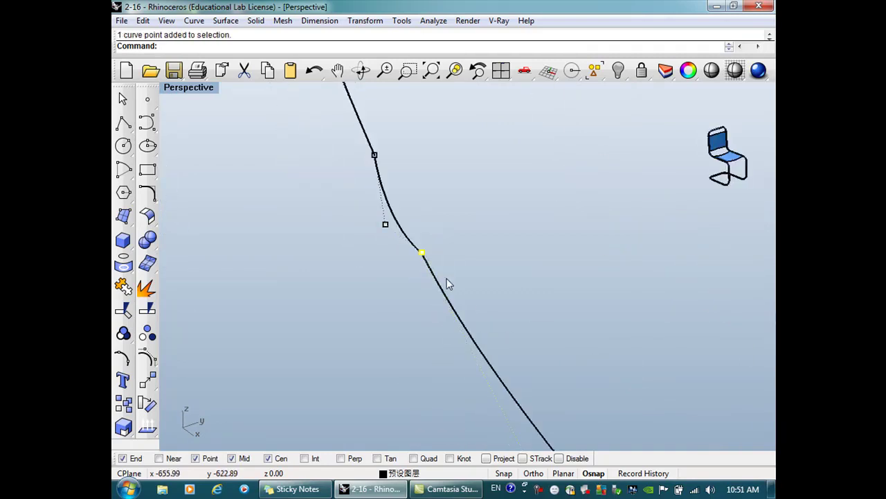
key(Delete)
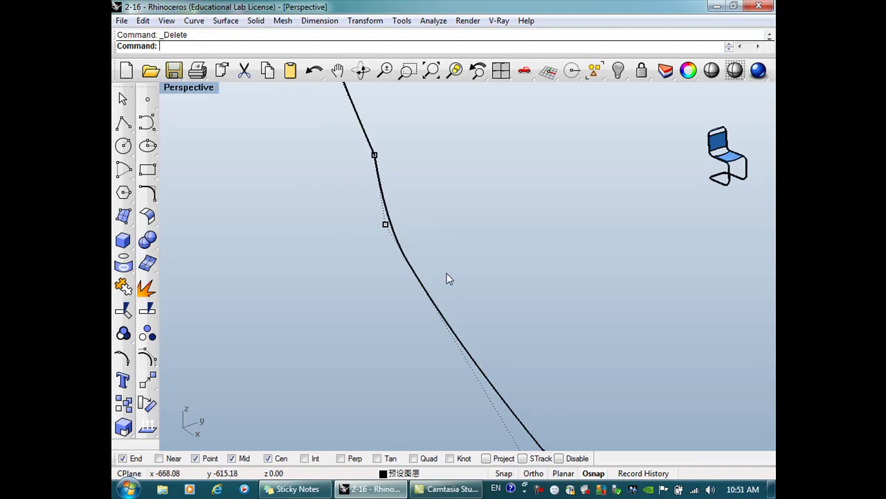
scroll(447, 281, down, 3)
scroll(530, 243, up, 2)
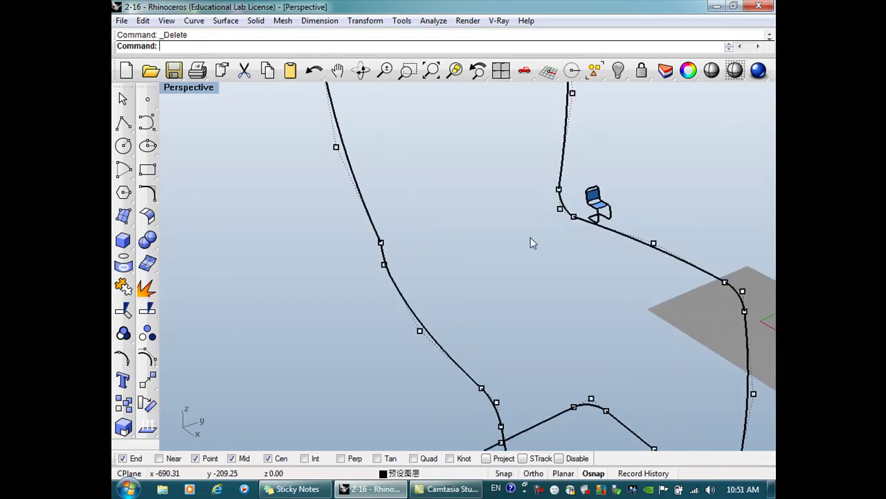
click(381, 243)
key(Delete)
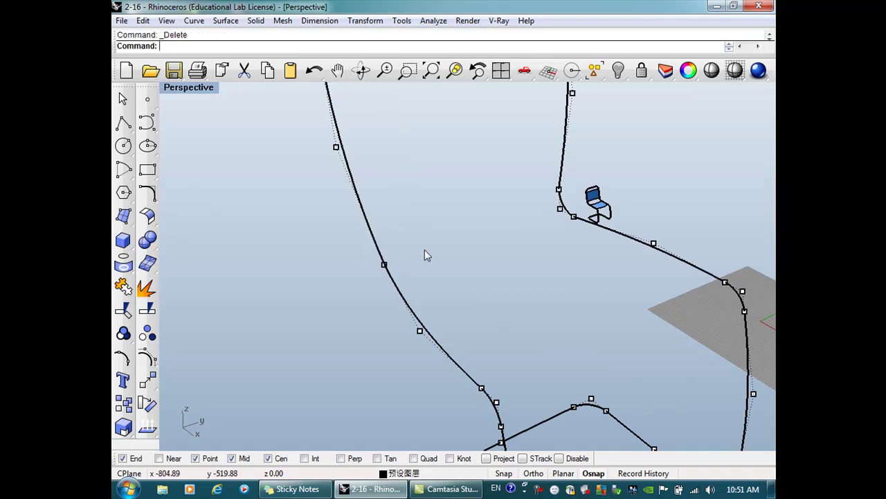
Step: Delete the two control points flanking the corner of the far side's backrest-to-seat bend and turn off the control points
drag(551, 173, 588, 244)
key(Delete)
key(Delete)
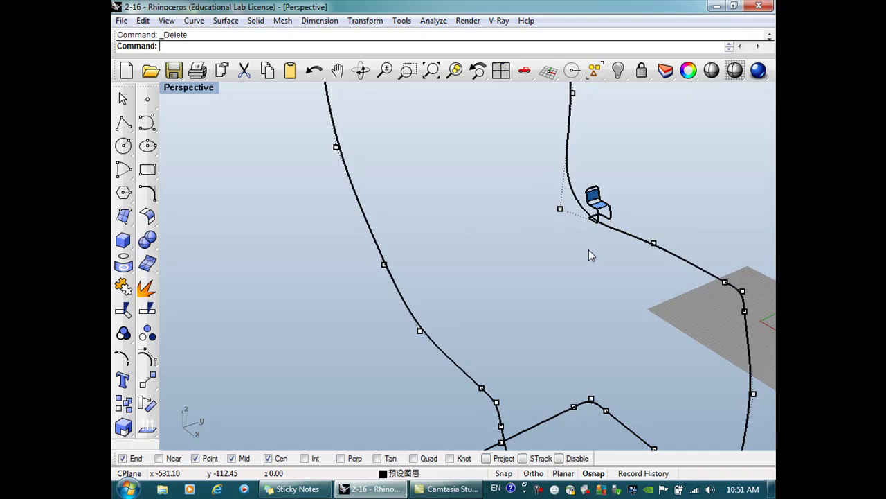
key(Escape)
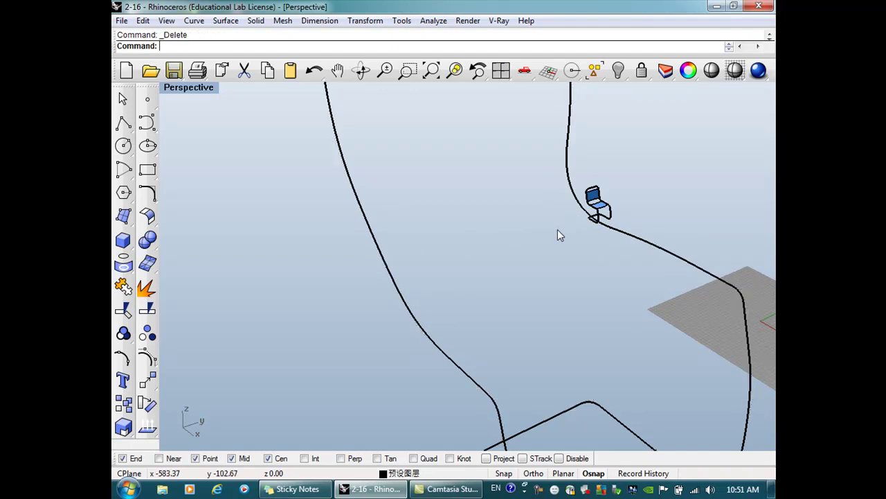
Step: Inspect the shape of the edited frame curve from another angle, briefly showing and hiding its control points
click(360, 70)
drag(327, 188, 359, 201)
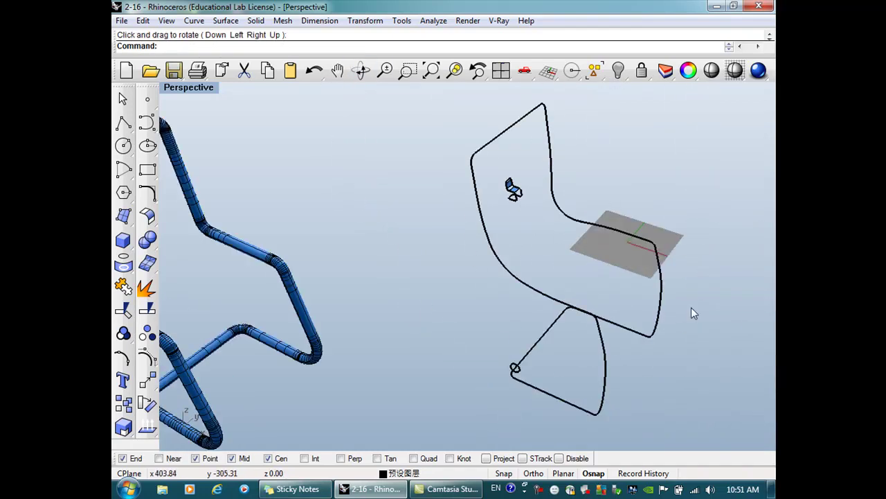
scroll(666, 291, up, 4)
scroll(666, 291, down, 2)
click(578, 365)
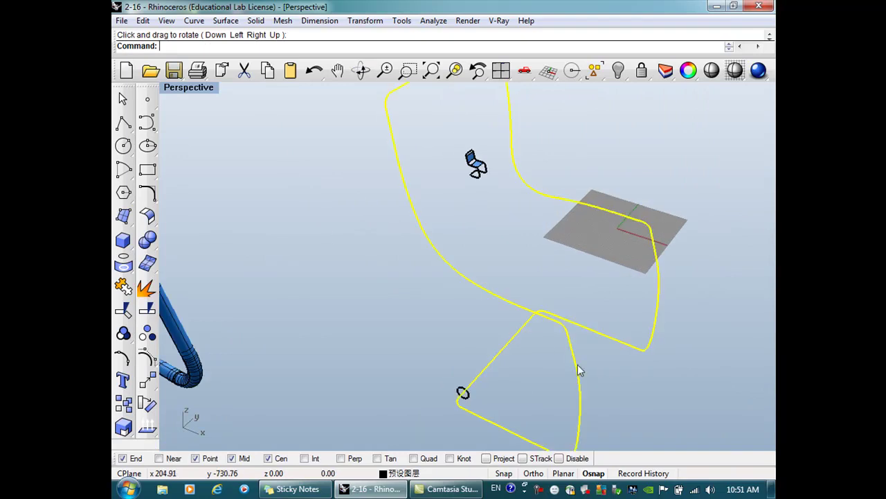
drag(643, 353, 645, 288)
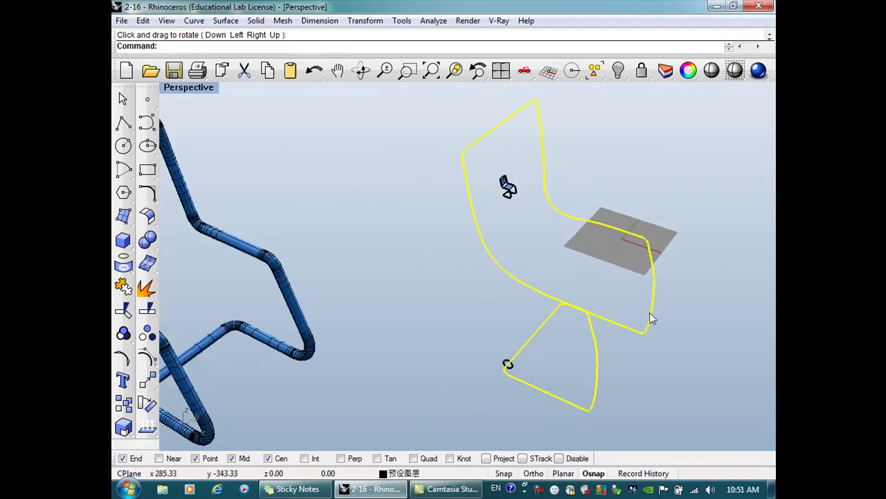
click(147, 359)
key(Escape)
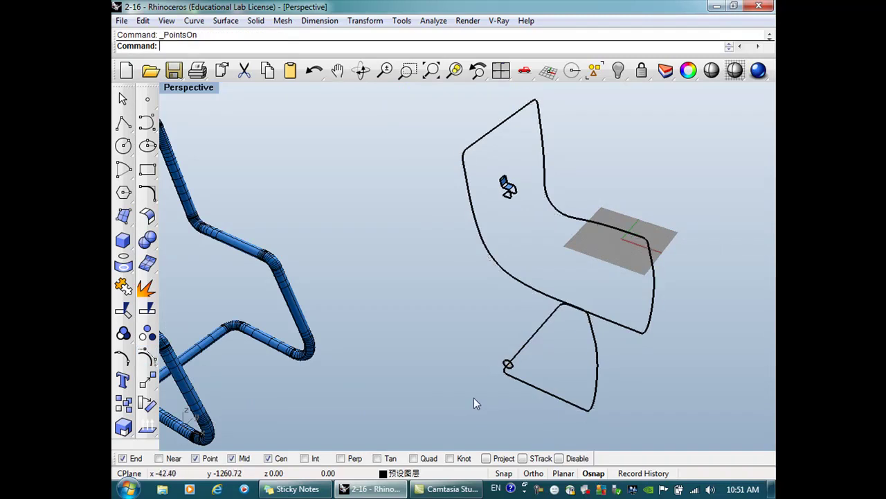
Step: Sweep the small circle along the frame curve with Sweep 1 Rail, using the Freeform style and Do not simplify
scroll(585, 395, up, 2)
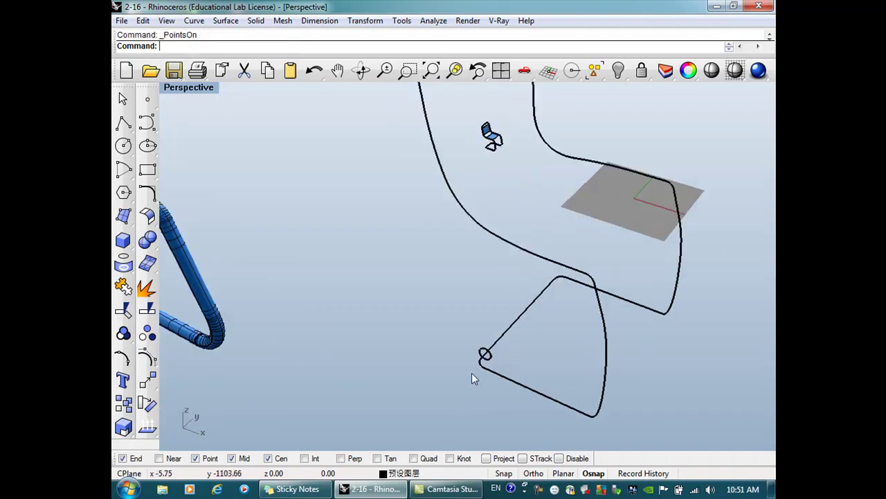
click(123, 216)
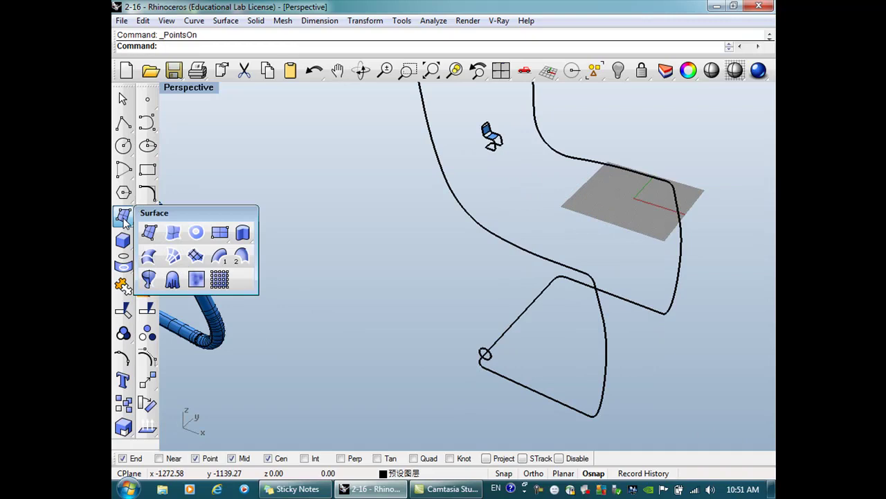
click(218, 257)
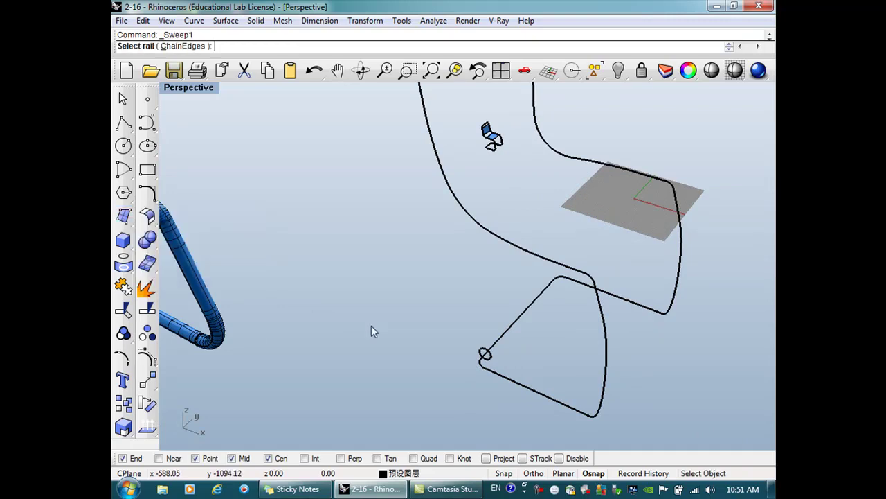
click(499, 374)
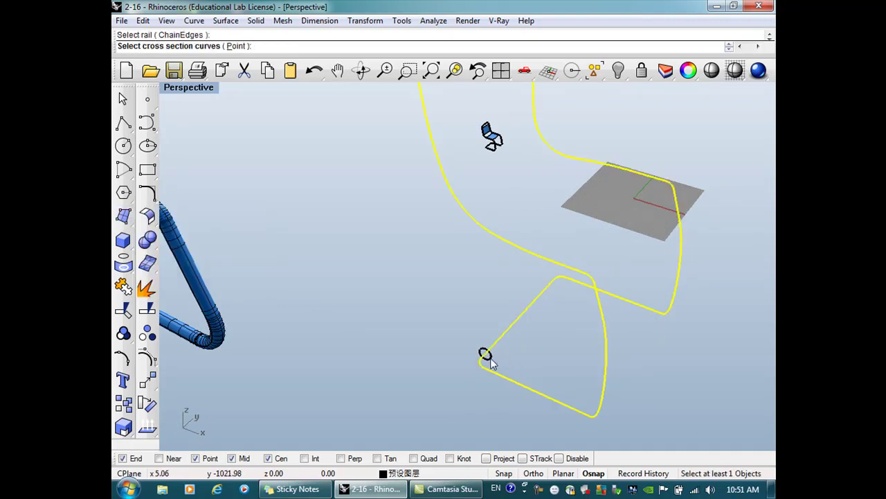
click(487, 357)
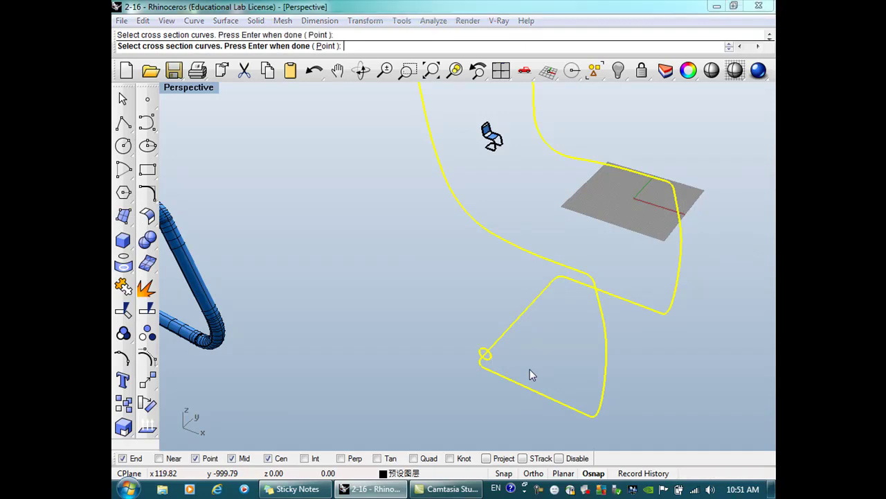
key(Return)
click(635, 408)
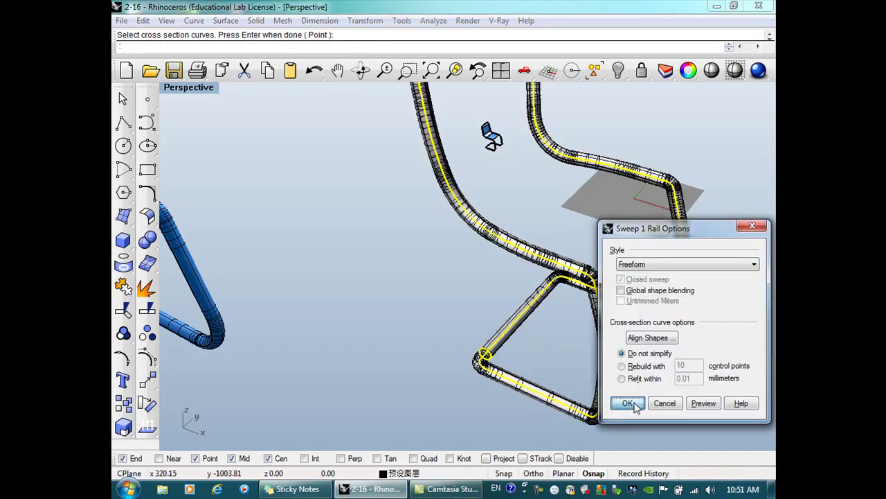
Step: Move the newly swept tube surface clear of its frame curve, to the open area behind the other tubular chair
right_drag(596, 376, 526, 336)
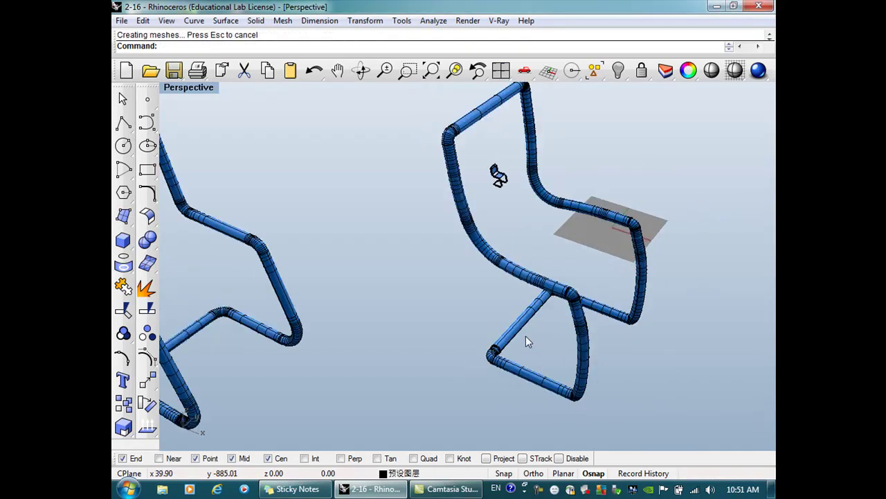
scroll(525, 336, down, 3)
scroll(592, 348, up, 3)
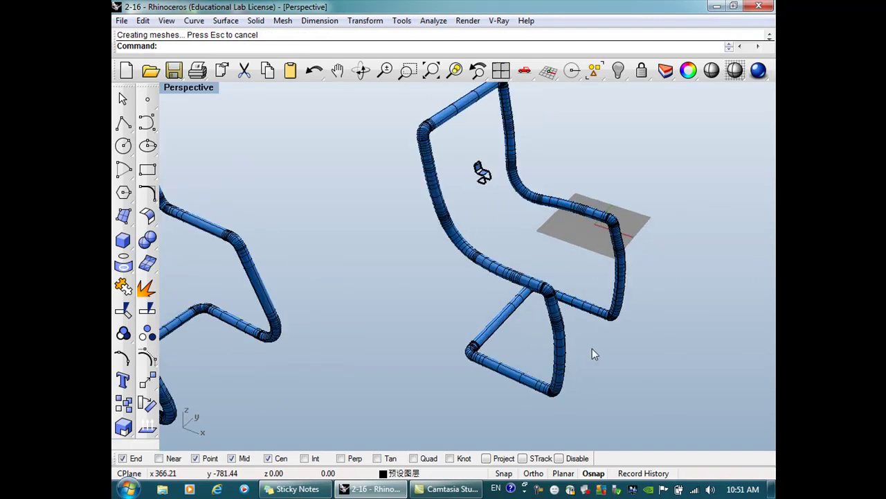
scroll(593, 354, down, 3)
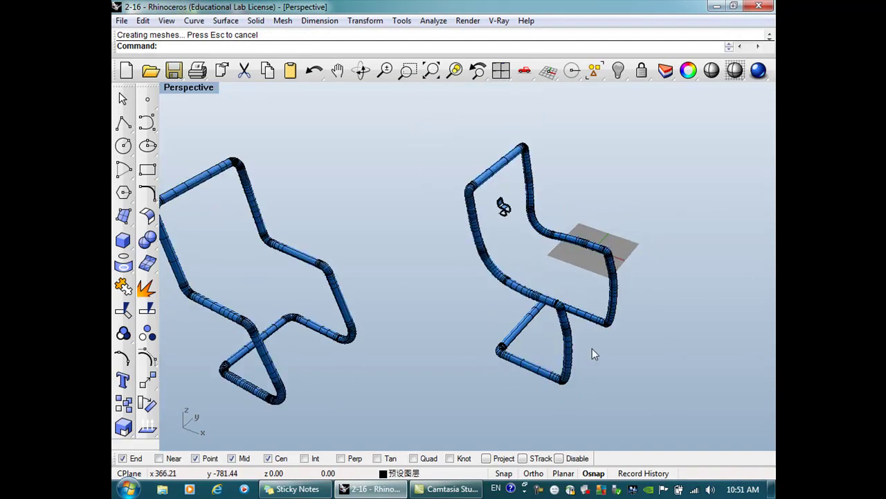
scroll(606, 371, down, 2)
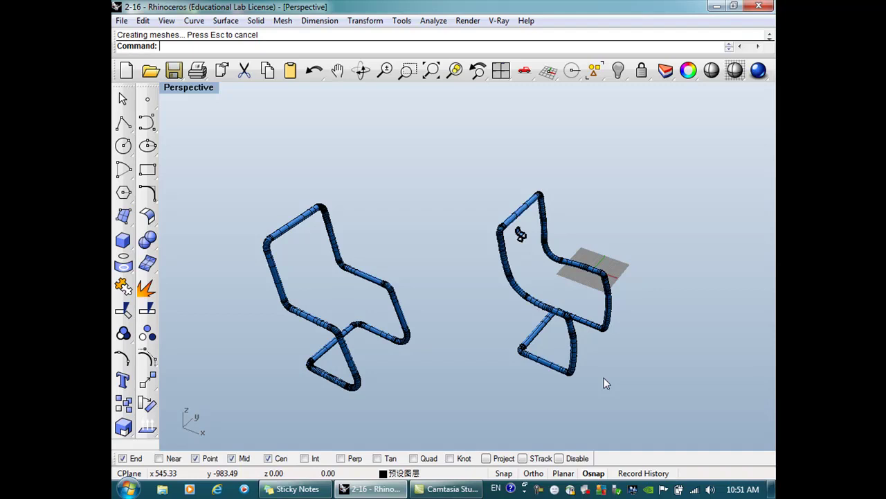
click(572, 366)
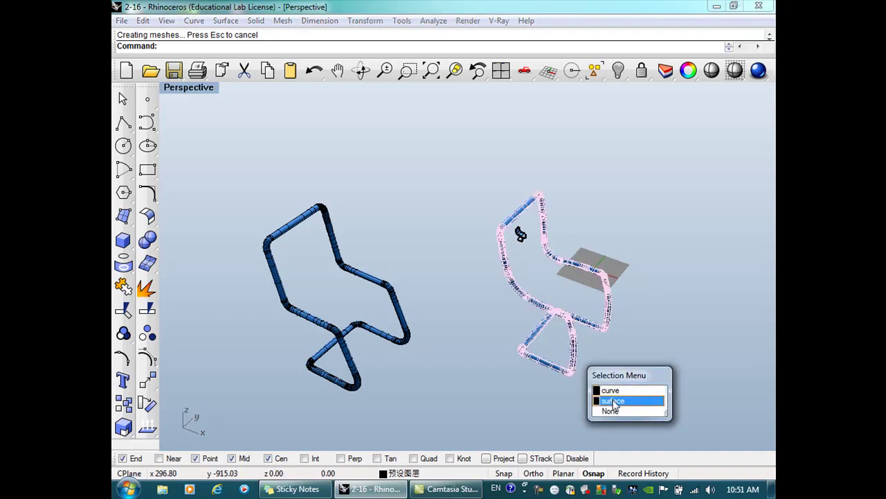
click(545, 392)
click(570, 370)
click(572, 379)
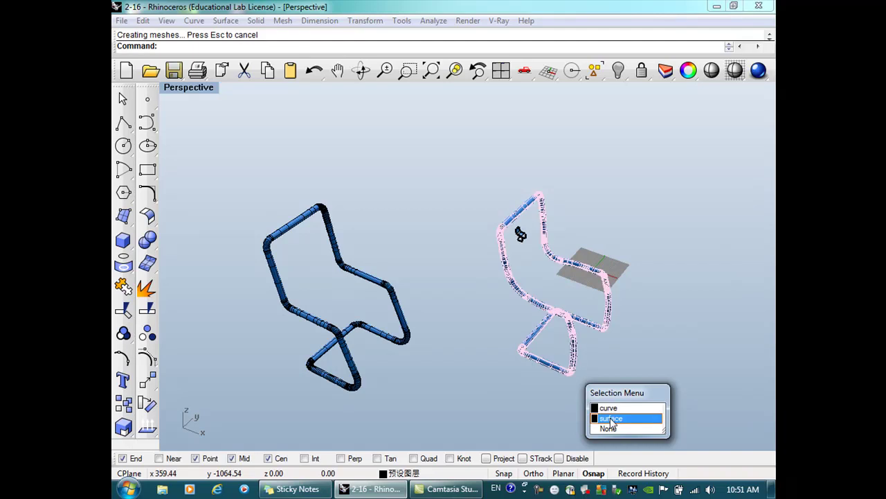
click(610, 418)
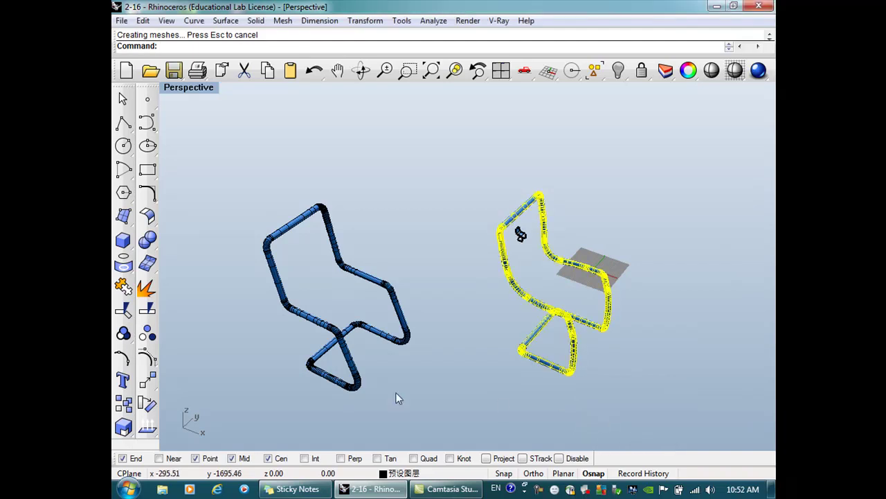
click(149, 382)
click(572, 406)
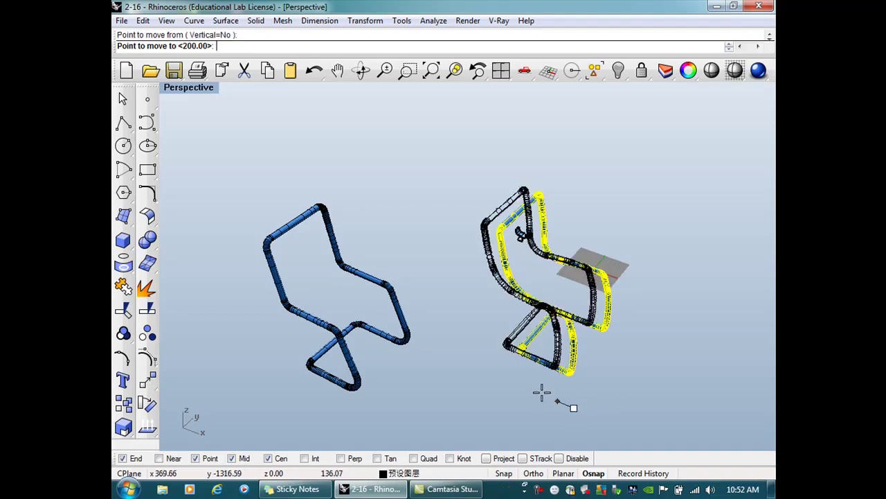
key(Escape)
key(Escape)
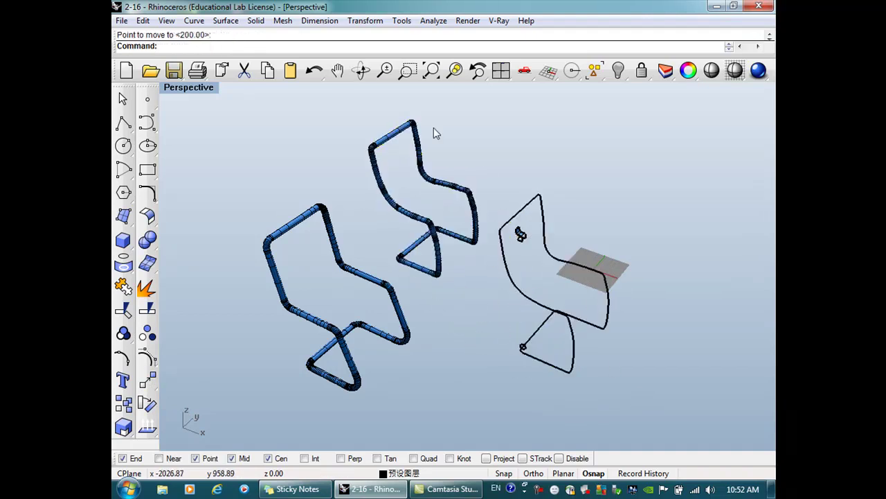
Step: Turn on the control points of the bare frame curve the tube was moved away from
click(361, 70)
mouse_move(620, 233)
mouse_down()
mouse_move(507, 251)
mouse_move(607, 245)
mouse_up()
click(597, 323)
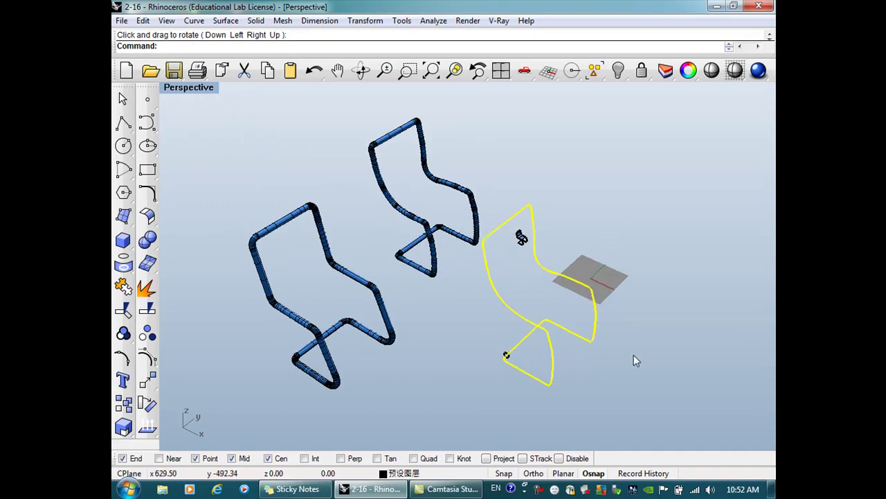
click(146, 357)
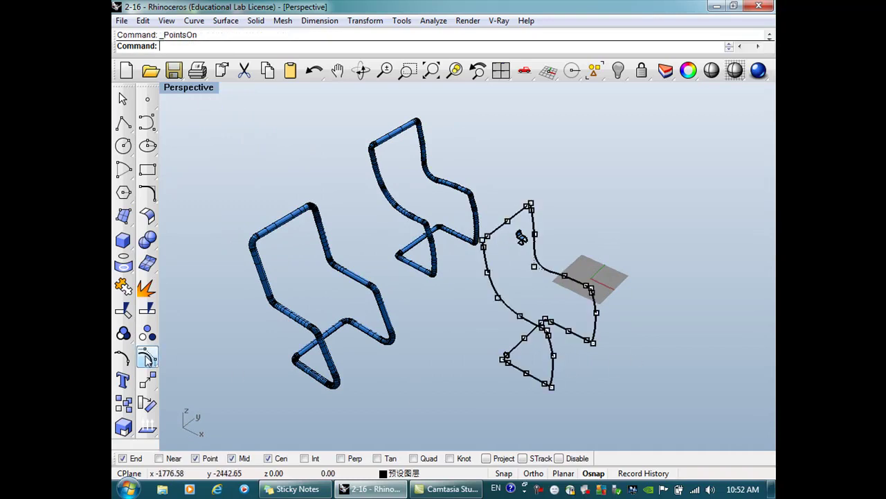
Step: Select the three control points at the seat's front bend on both sides of the frame curve
click(360, 71)
drag(589, 230, 508, 229)
scroll(368, 326, up, 5)
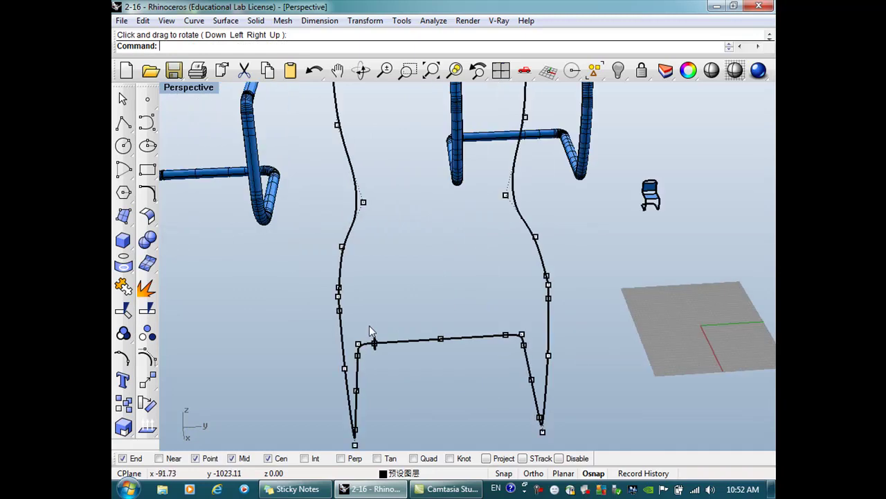
drag(297, 279, 374, 312)
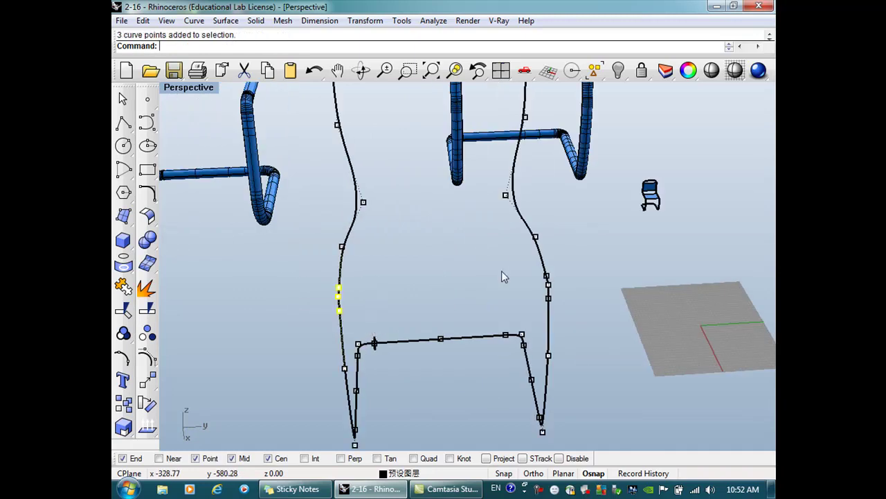
shift+drag(506, 266, 578, 311)
click(360, 70)
drag(460, 201, 491, 198)
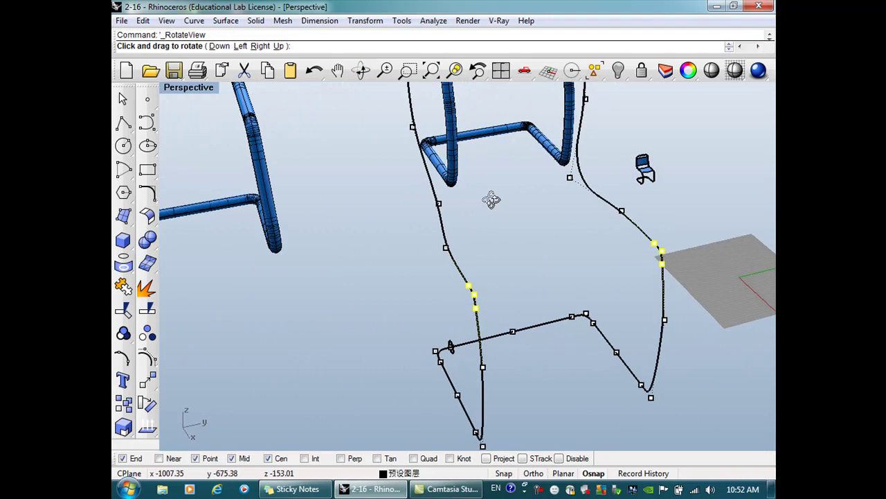
key(Escape)
Step: With Cen snap off and Point snap on, Scale1D the selected points outward across the chair's width by about 1.21 from the floor crossbar's midpoint
click(124, 427)
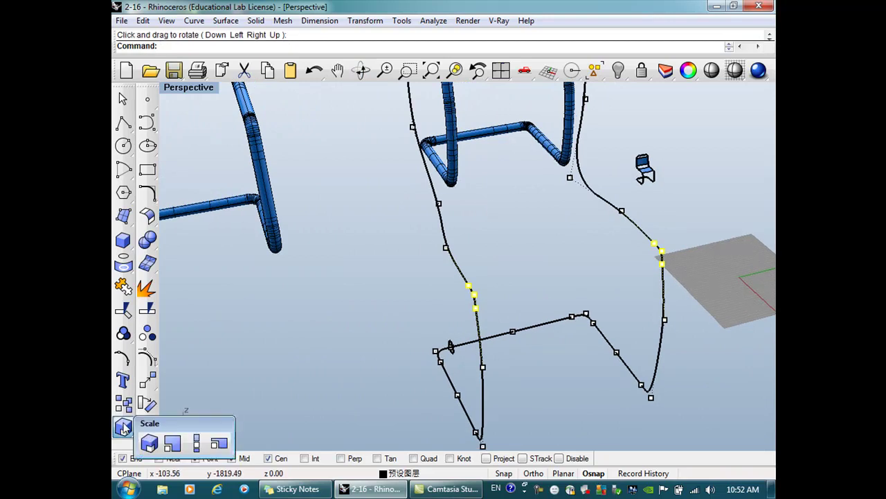
click(195, 444)
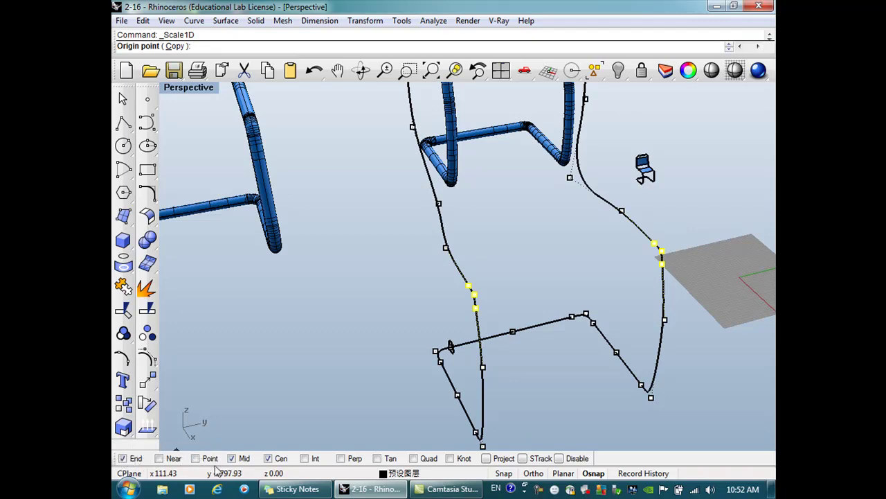
click(268, 459)
click(232, 459)
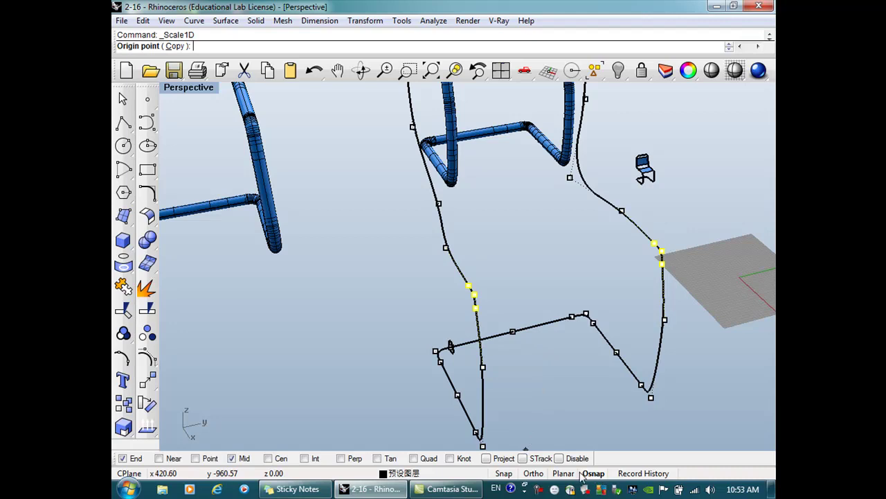
click(196, 459)
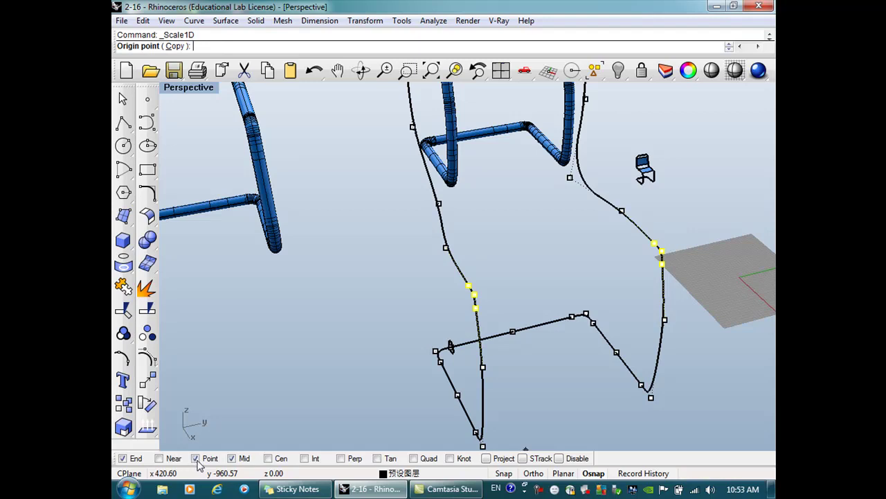
click(512, 334)
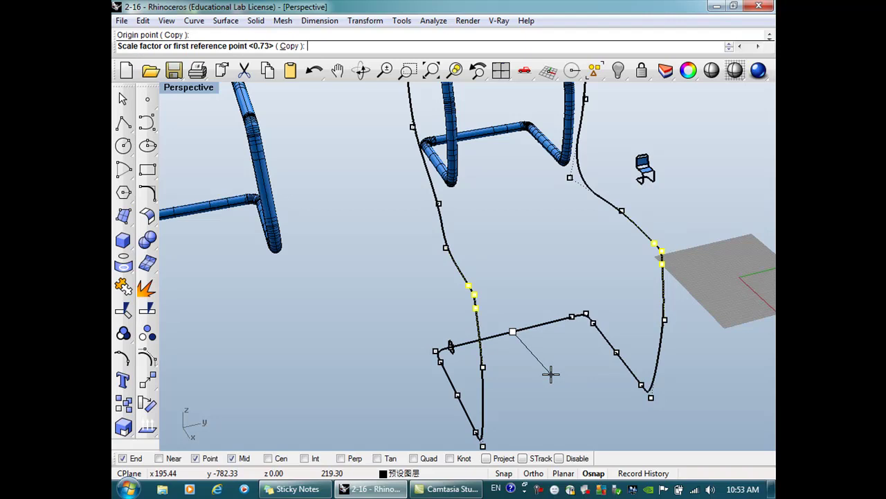
double_click(193, 88)
scroll(375, 198, down, 3)
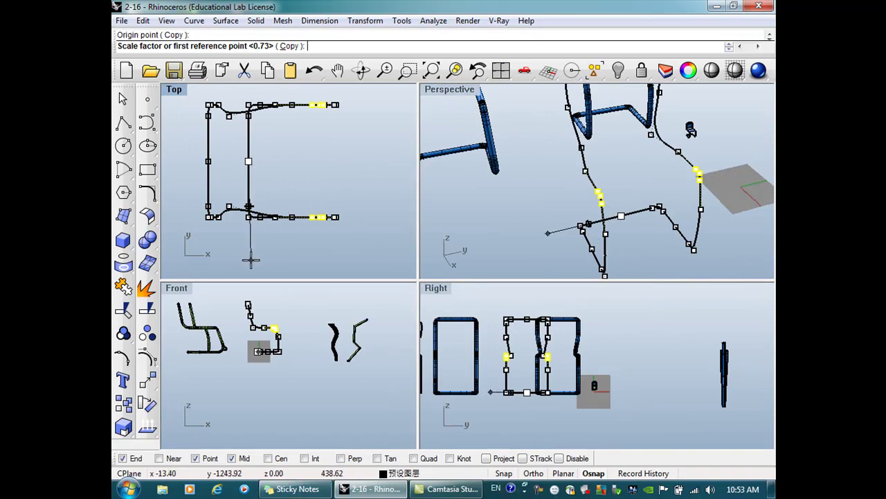
scroll(256, 242, down, 2)
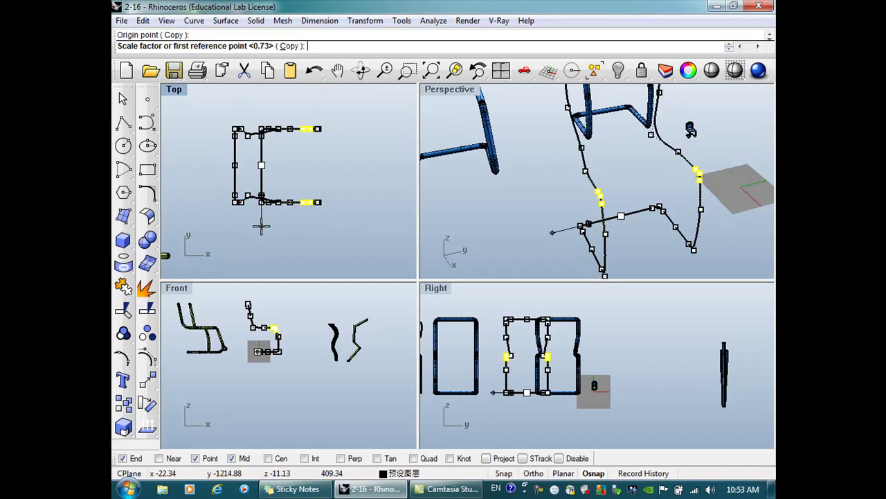
click(261, 225)
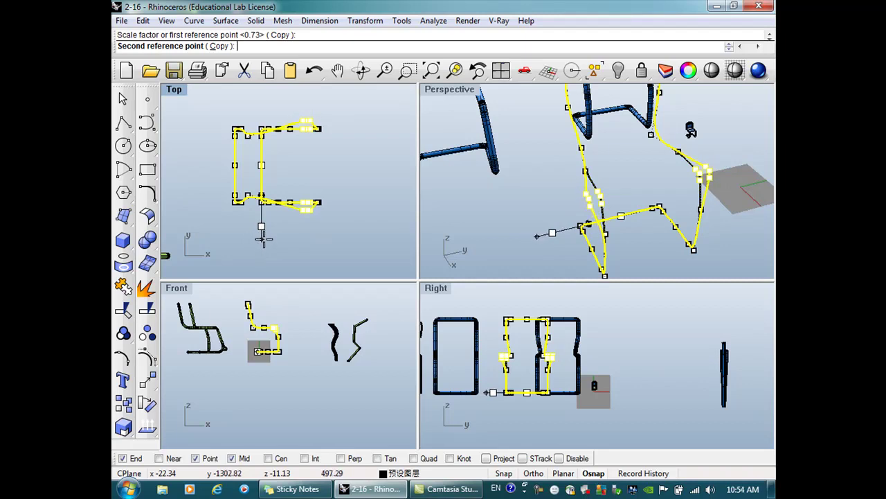
click(263, 238)
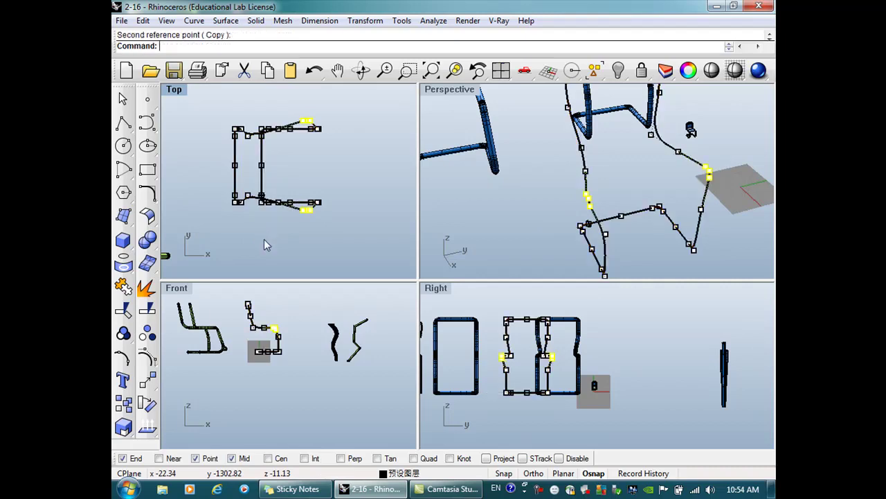
Step: Try to widen the same front-bend control points further with Scale1D in the Top view, using a free origin between the two sides
click(310, 247)
scroll(323, 207, up, 6)
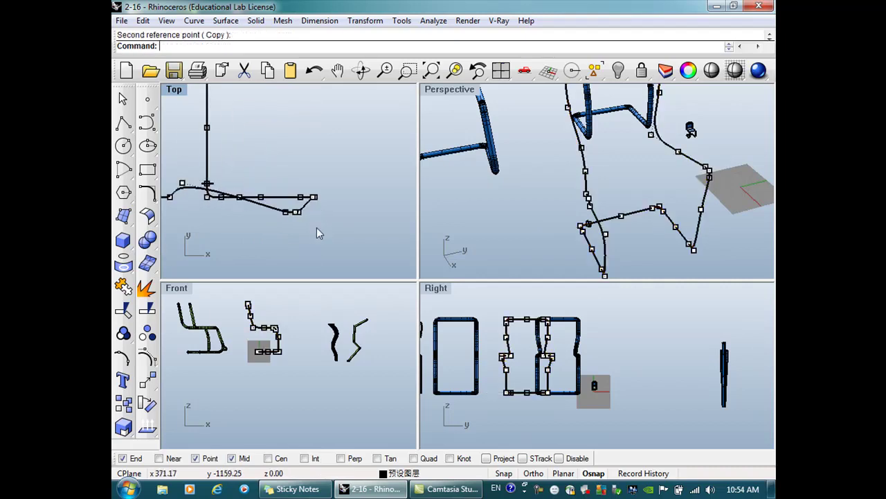
drag(278, 214, 274, 208)
scroll(343, 220, down, 6)
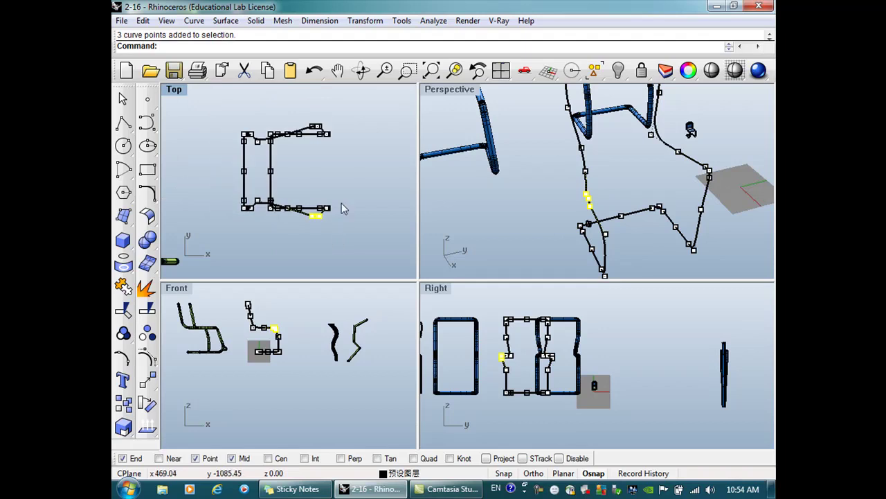
drag(303, 114, 329, 131)
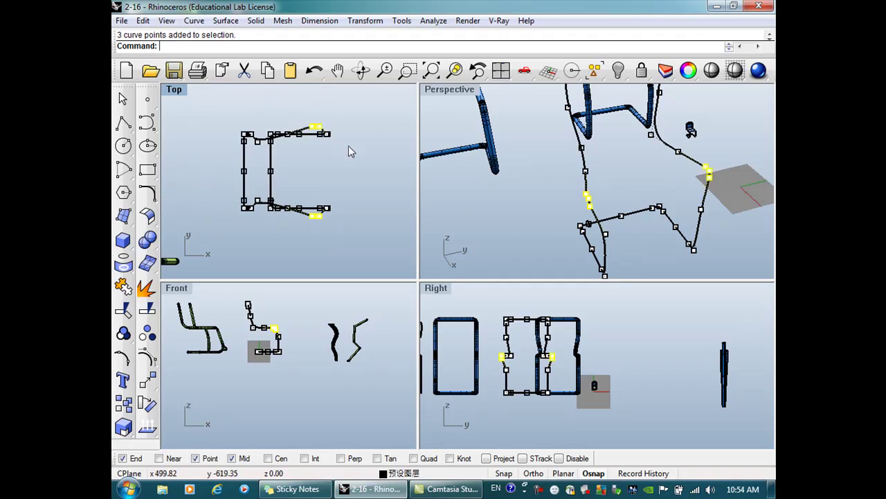
click(123, 428)
click(195, 443)
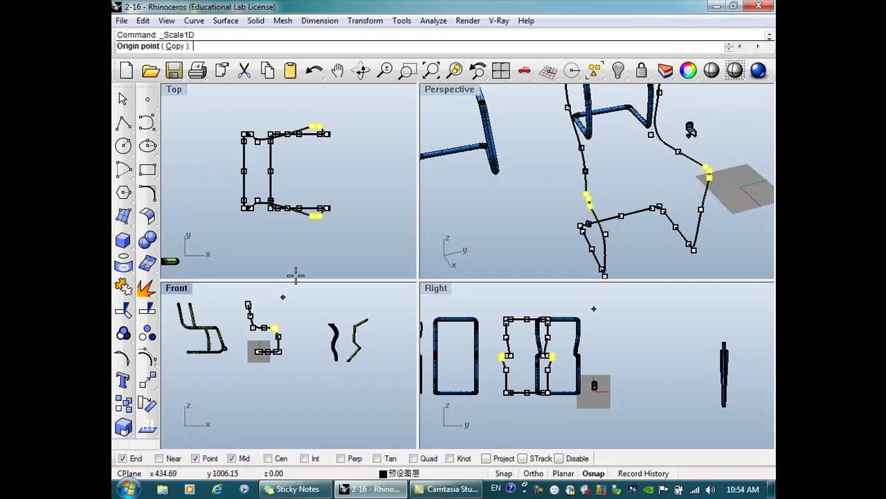
click(338, 164)
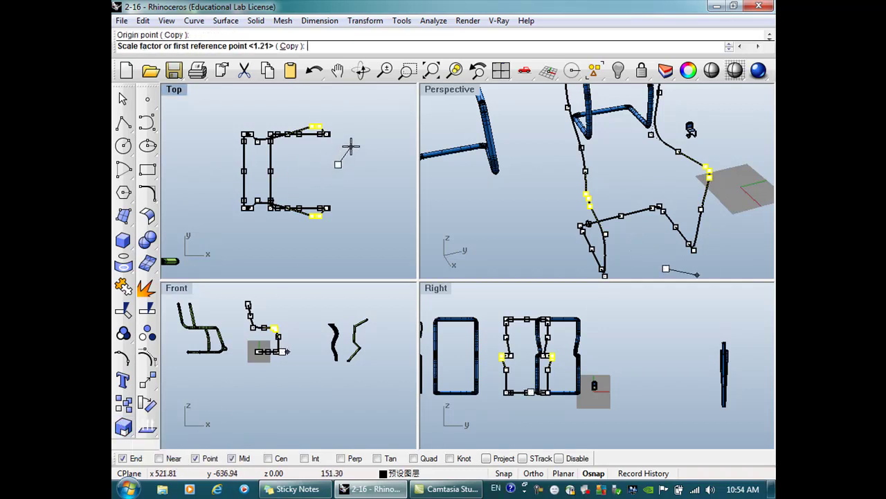
click(338, 149)
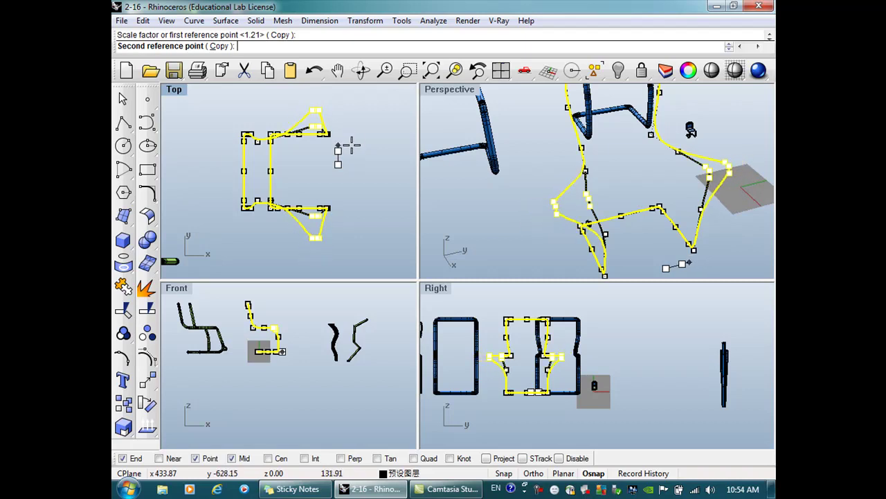
click(351, 146)
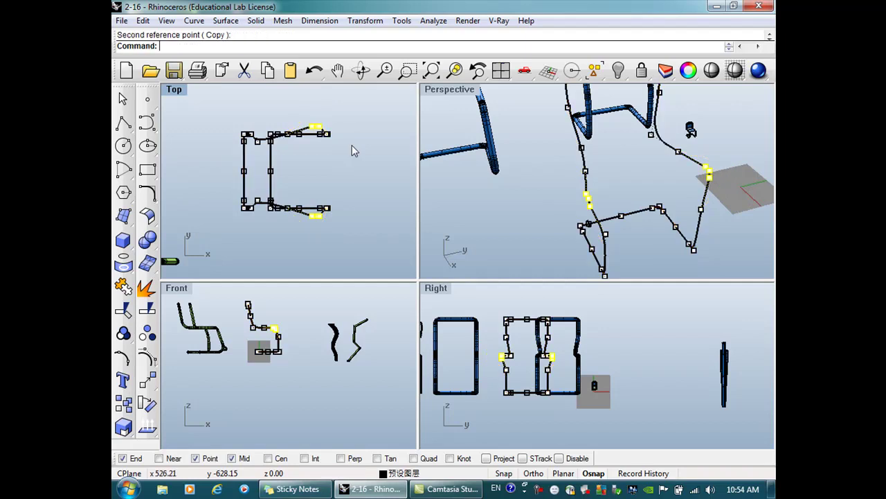
key(Escape)
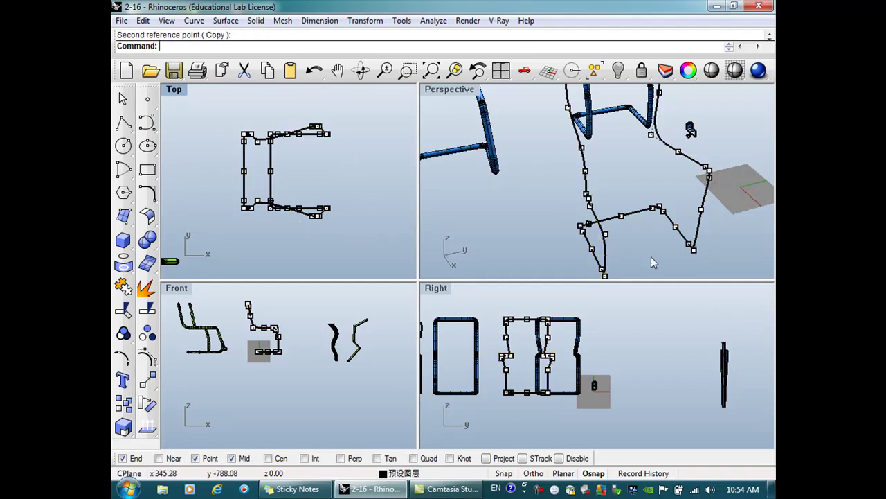
Step: Select the two control points at the floor-level front bend on both sides of the frame curve
click(650, 257)
scroll(634, 232, down, 2)
scroll(648, 220, up, 2)
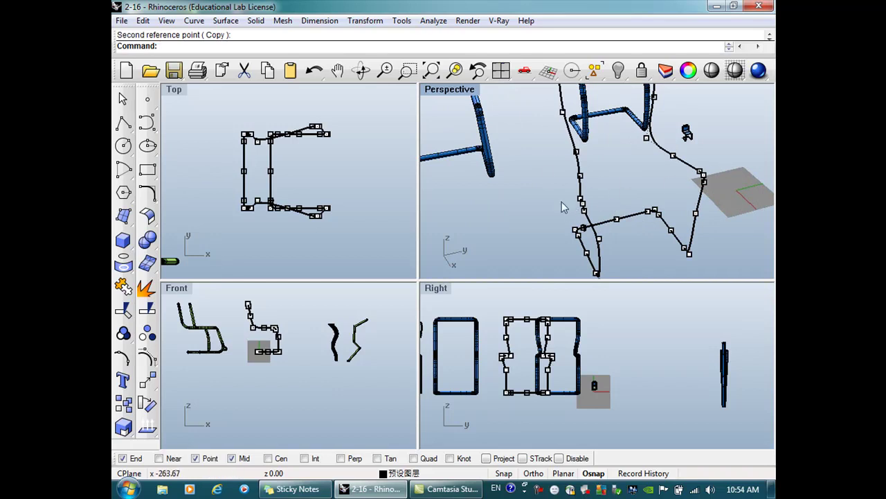
scroll(537, 182, down, 2)
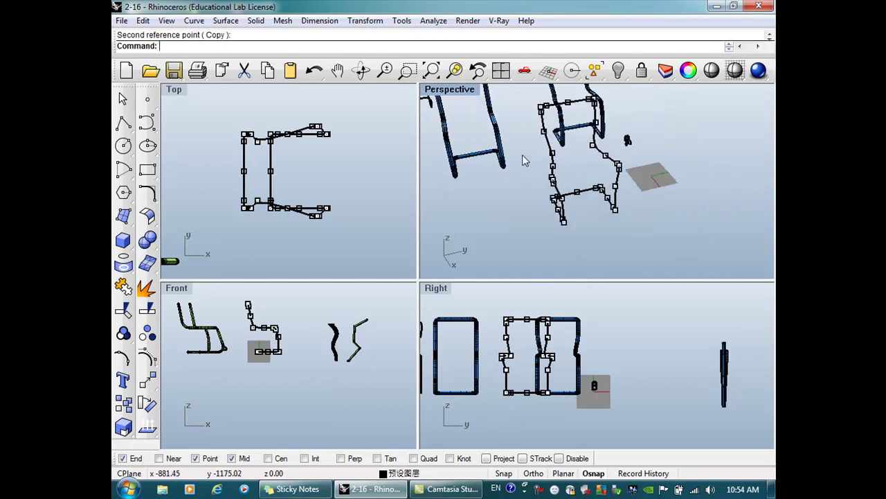
scroll(597, 222, up, 4)
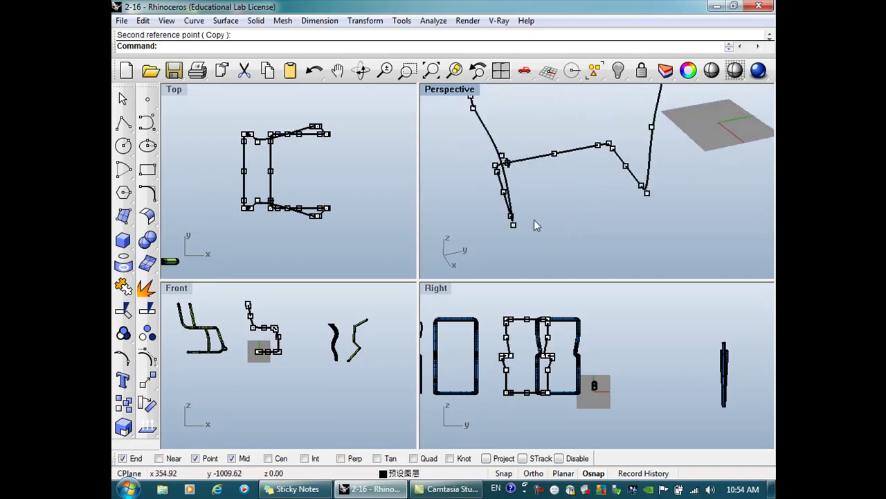
drag(529, 234, 531, 235)
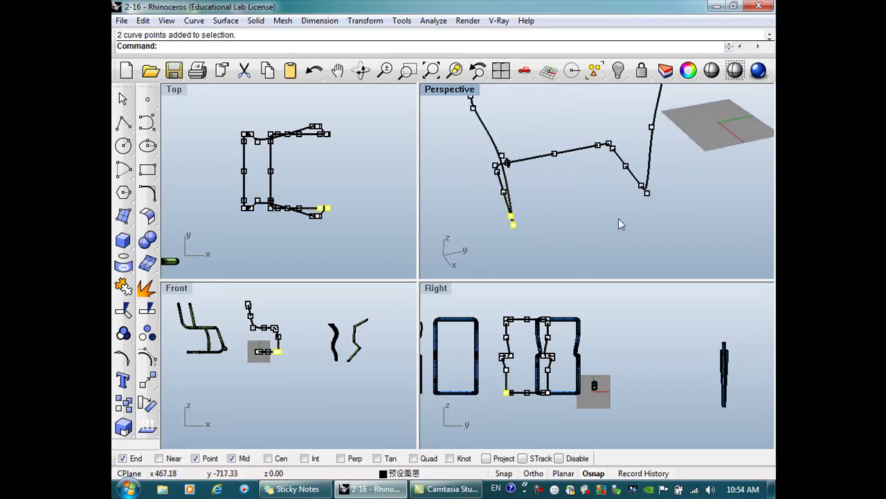
drag(619, 178, 669, 204)
Step: Scale1D the selected floor-level points slightly inward across the chair's width from the floor crossbar's midpoint and turn off the control points
click(123, 427)
click(196, 442)
click(554, 154)
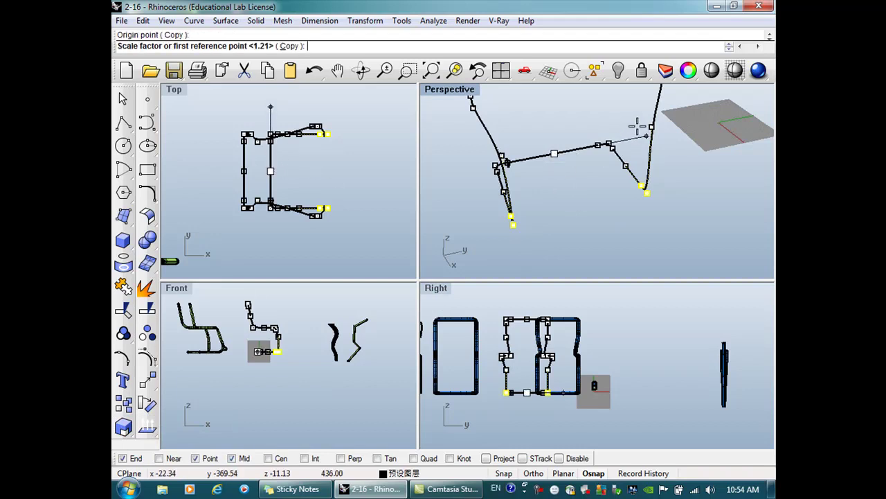
click(638, 129)
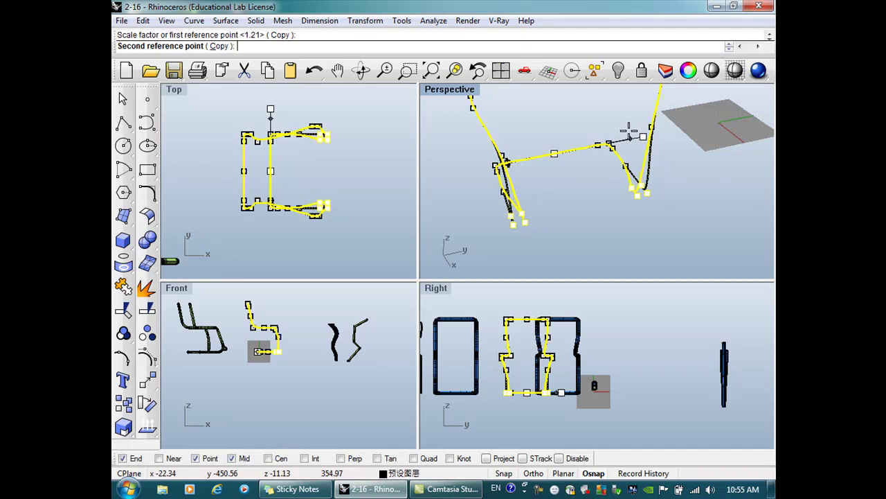
click(631, 136)
click(668, 188)
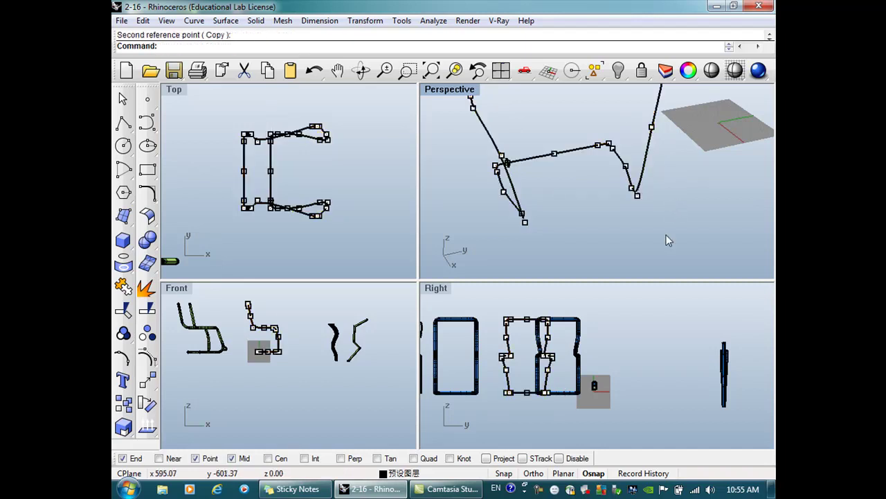
key(Escape)
Step: Sweep the small circle at the floor crossbar along the reshaped frame curve with Sweep 1 Rail to form the tube
scroll(658, 236, down, 3)
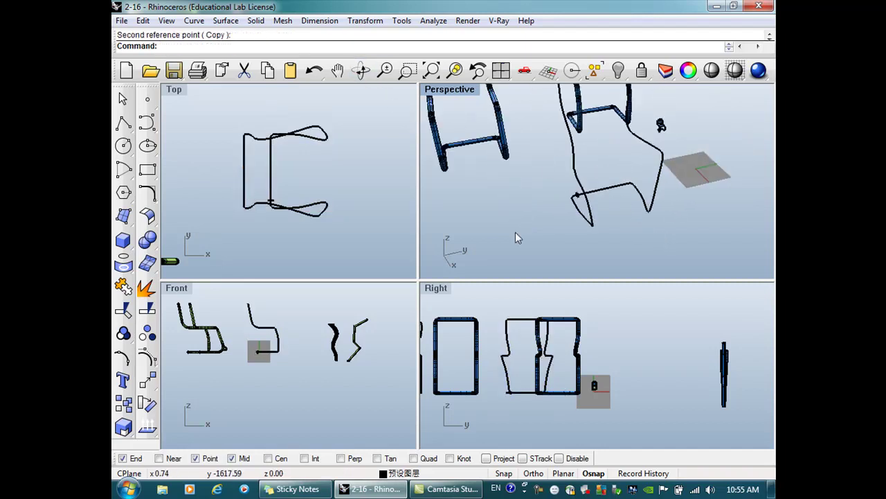
scroll(532, 239, down, 2)
click(361, 70)
drag(493, 169, 628, 246)
scroll(628, 250, up, 2)
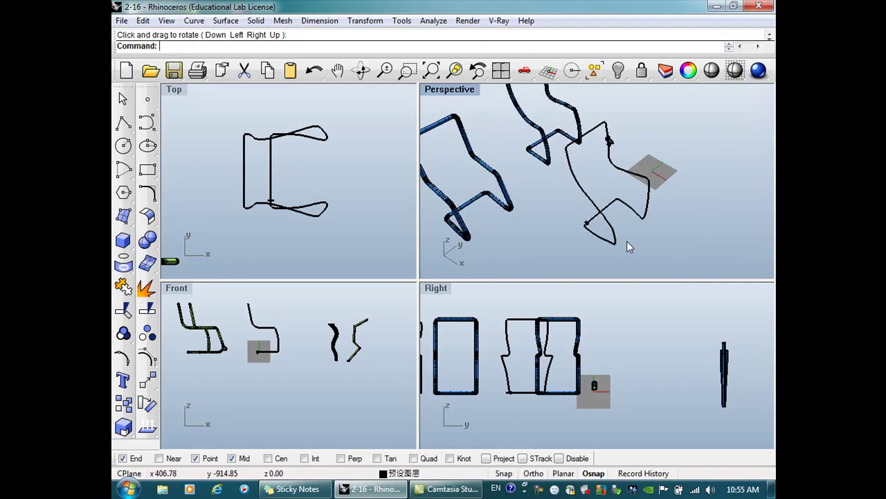
scroll(626, 241, up, 3)
scroll(609, 239, down, 1)
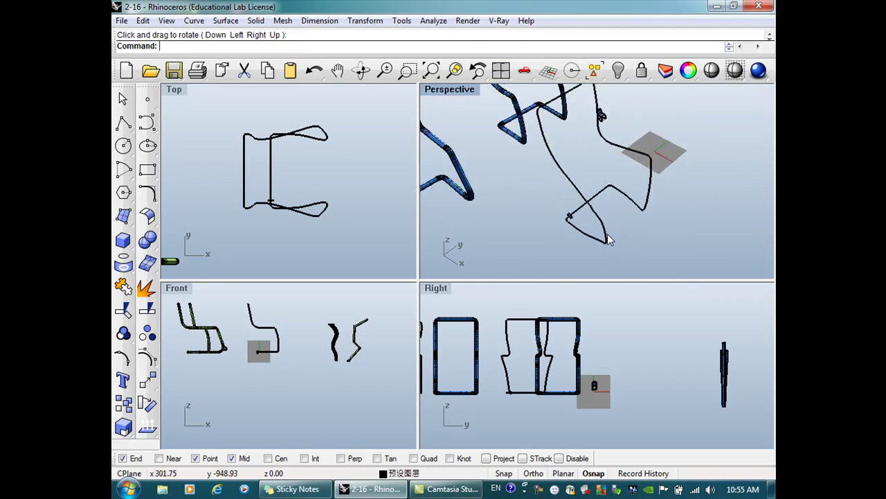
double_click(451, 90)
click(347, 67)
drag(436, 227, 467, 234)
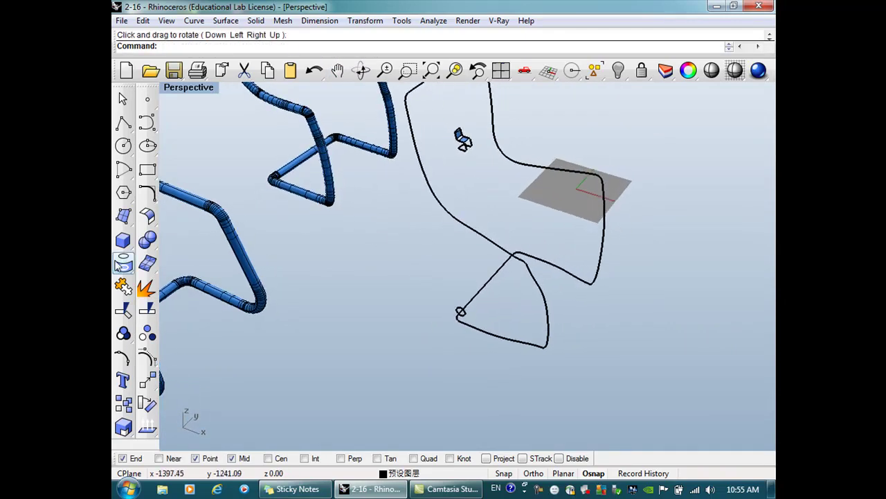
click(127, 221)
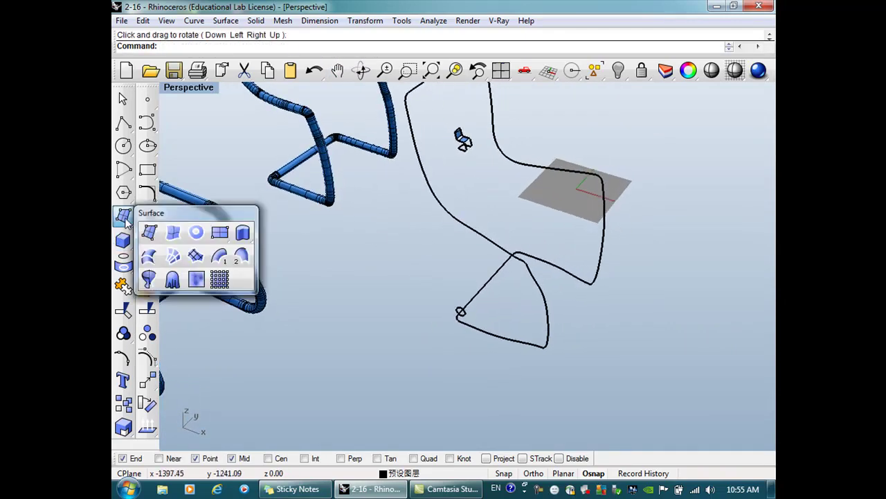
click(222, 260)
click(535, 282)
click(461, 313)
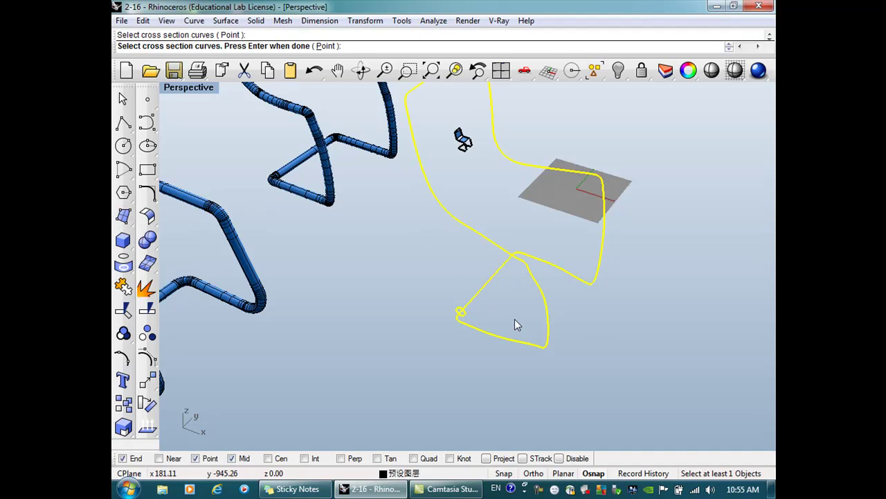
key(Return)
click(623, 404)
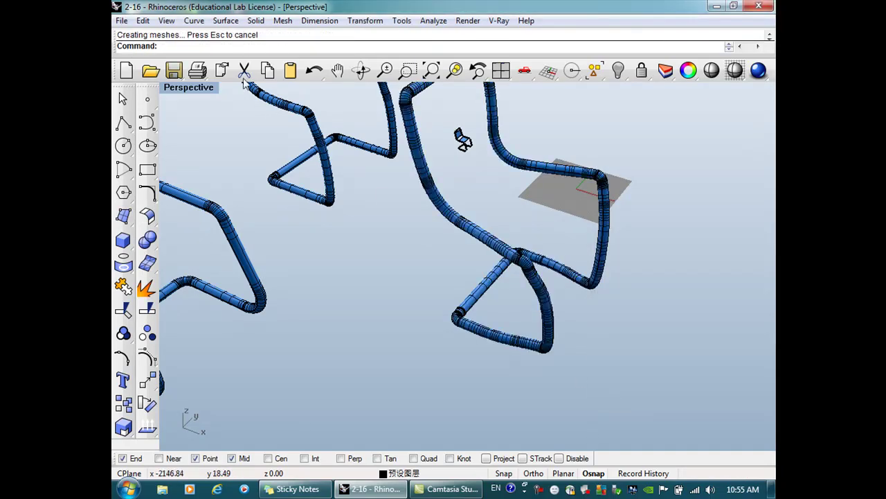
Step: Examine the newly swept tube frame from several angles alongside the other chair frame variations
click(361, 70)
drag(552, 229, 371, 262)
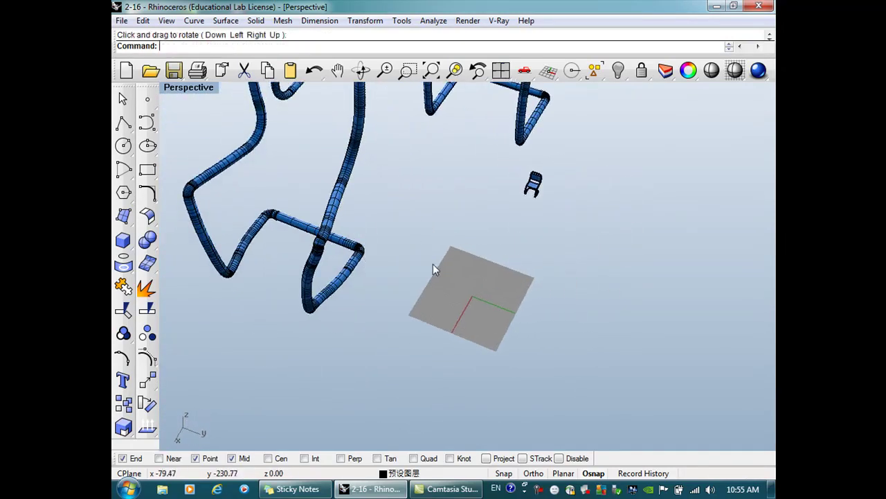
scroll(433, 264, down, 2)
scroll(433, 264, down, 2)
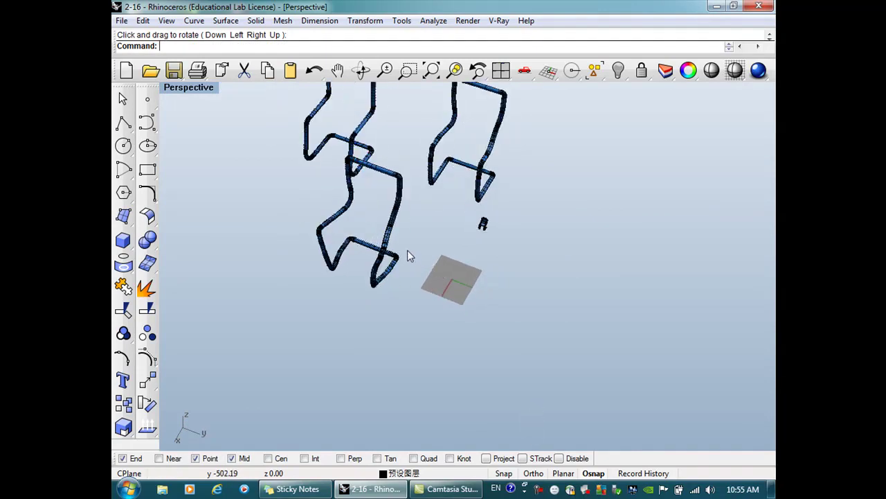
click(389, 237)
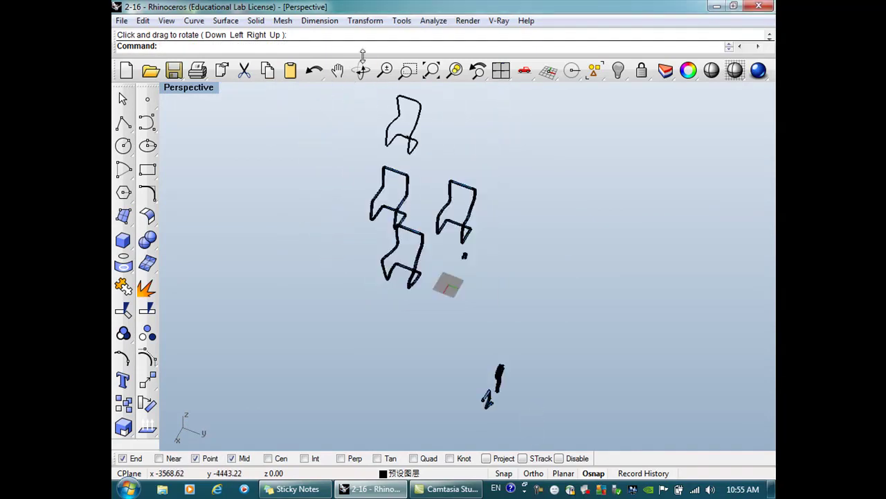
click(361, 70)
drag(398, 208, 506, 172)
scroll(278, 287, up, 2)
scroll(278, 286, down, 4)
scroll(278, 286, up, 3)
scroll(278, 287, down, 1)
Step: Copy the bare frame curve standing apart from the tubes to the empty area on the far side of the tube frames
click(284, 288)
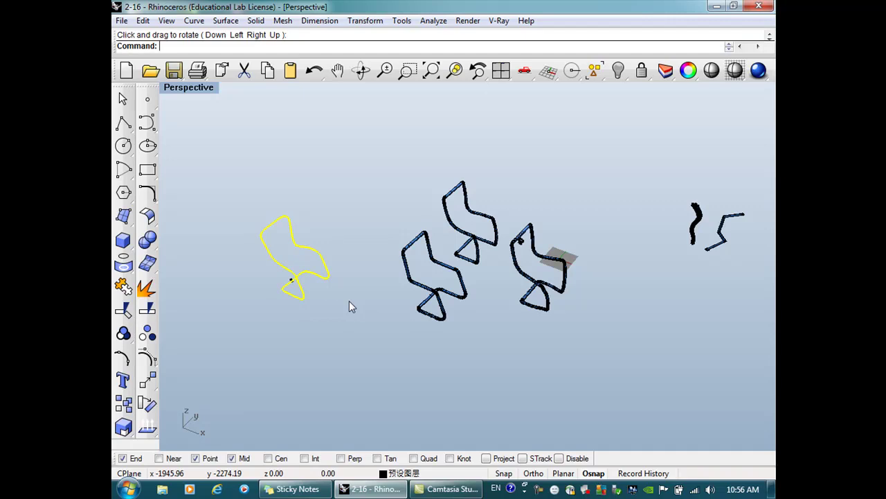
click(313, 310)
click(302, 297)
click(146, 403)
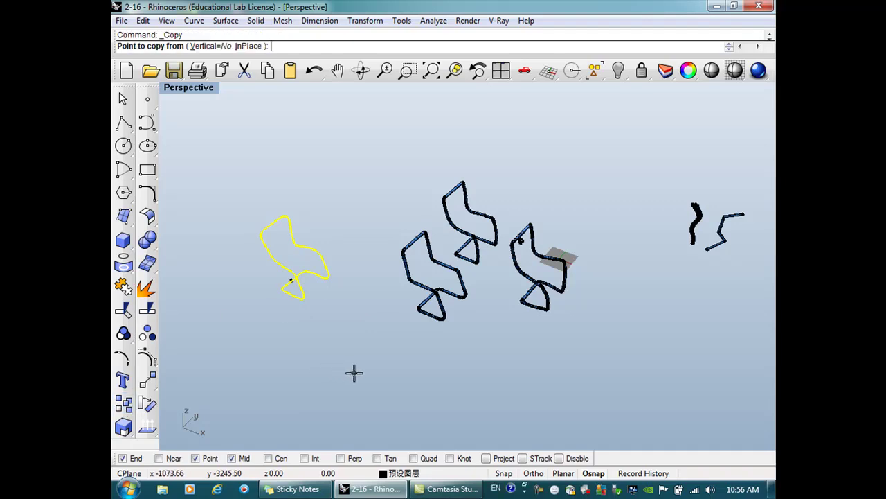
click(354, 373)
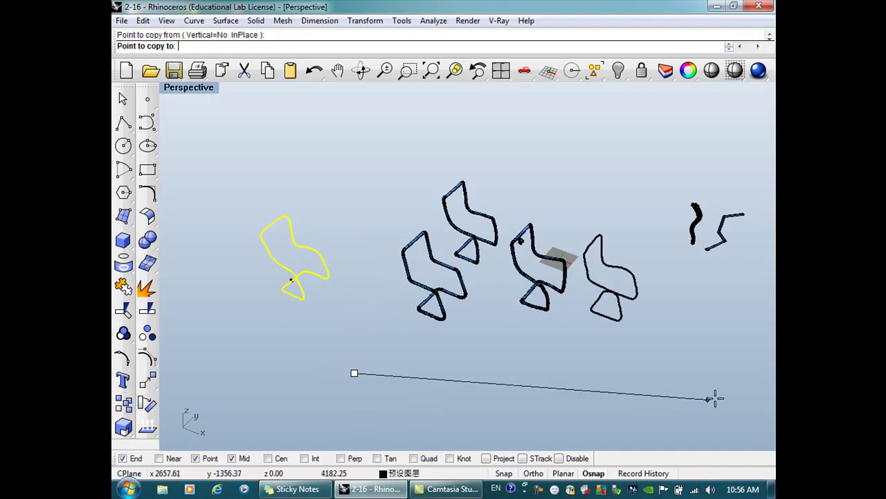
click(720, 435)
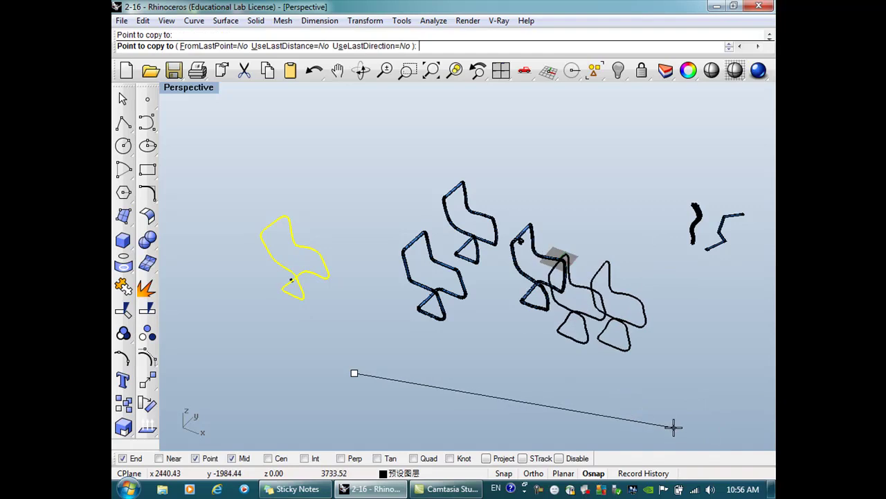
key(Return)
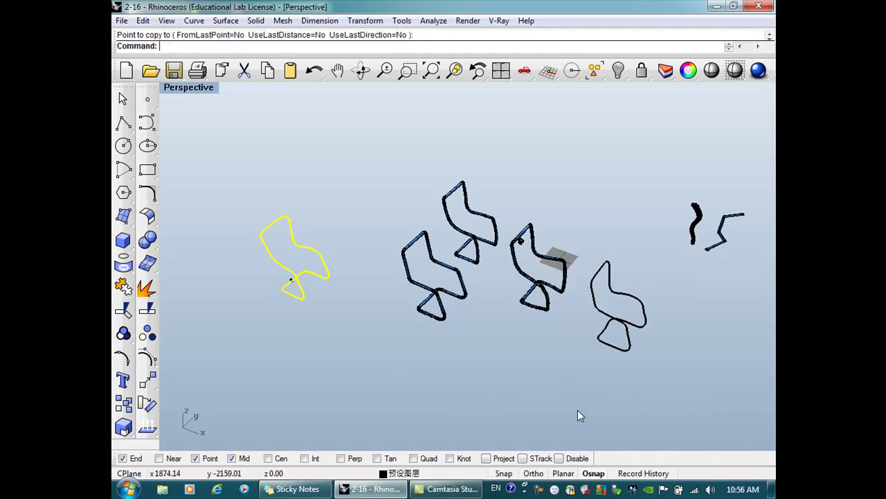
Step: Examine the side profile of the original bare frame curve in the Front view, especially its bends at the seat and backrest
double_click(212, 88)
scroll(332, 172, down, 3)
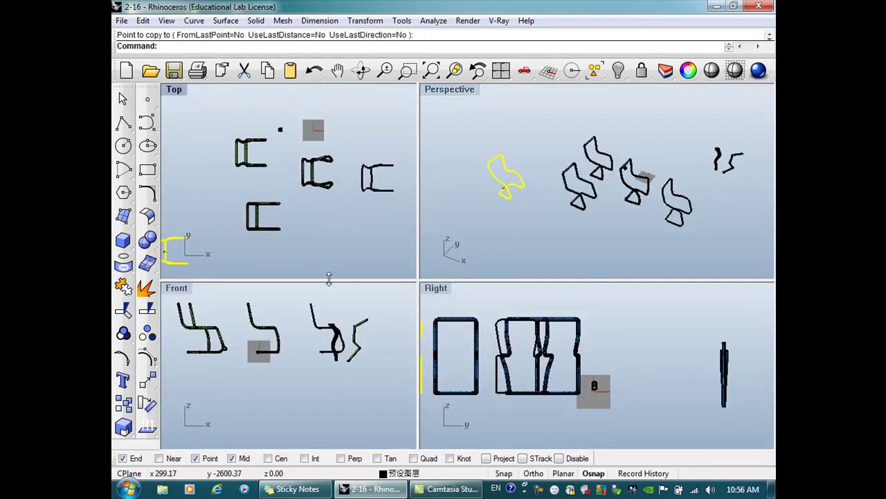
scroll(346, 343, down, 4)
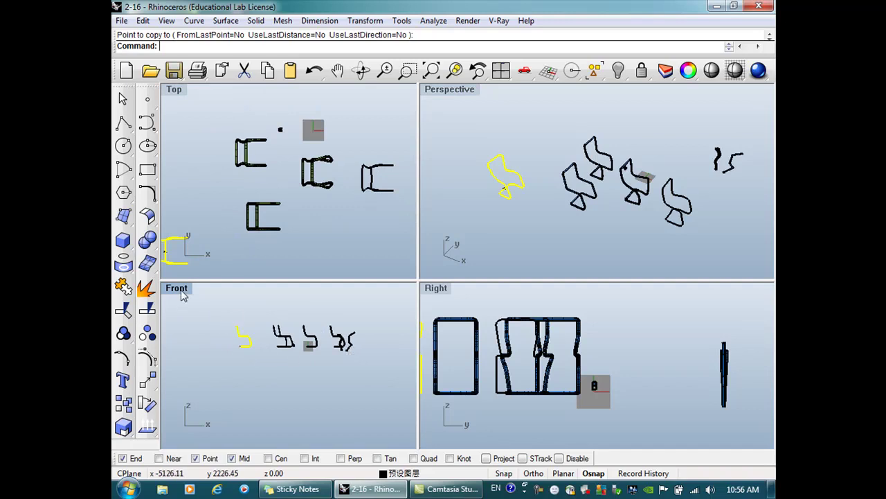
double_click(179, 289)
scroll(372, 212, up, 10)
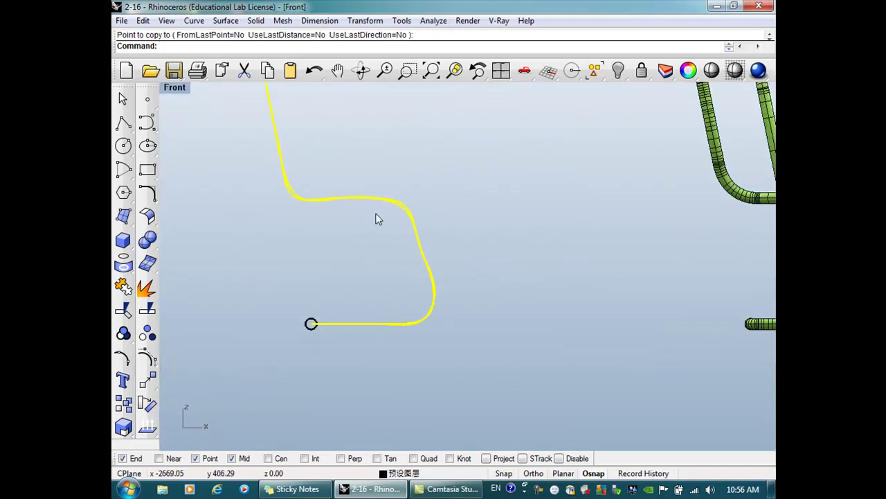
click(412, 207)
click(477, 279)
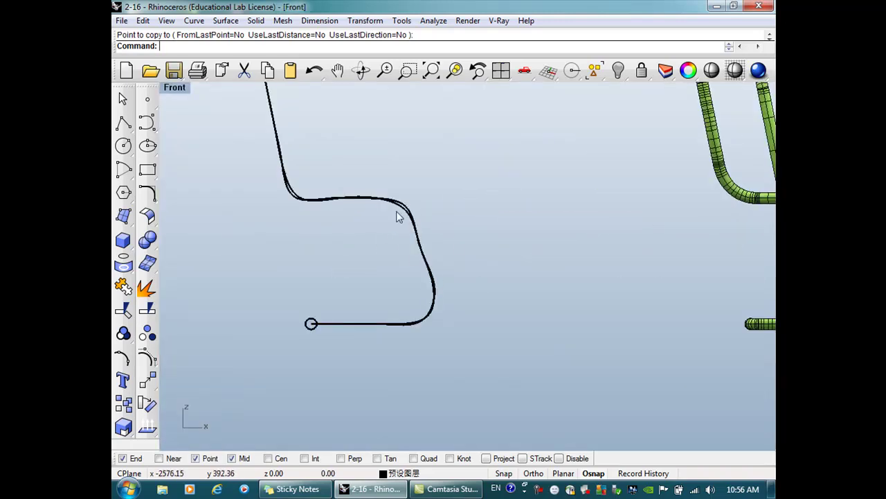
scroll(397, 211, up, 10)
scroll(397, 211, down, 6)
scroll(400, 213, down, 3)
click(406, 212)
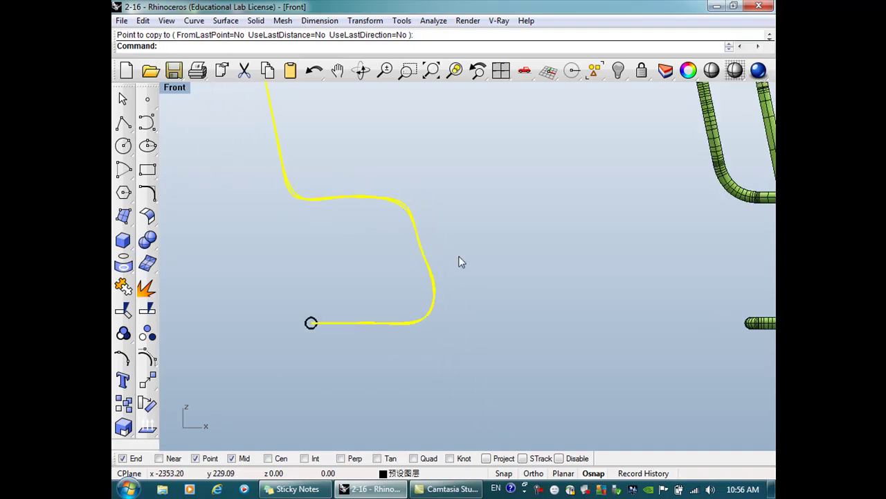
scroll(459, 260, down, 2)
scroll(424, 231, up, 2)
scroll(425, 230, up, 5)
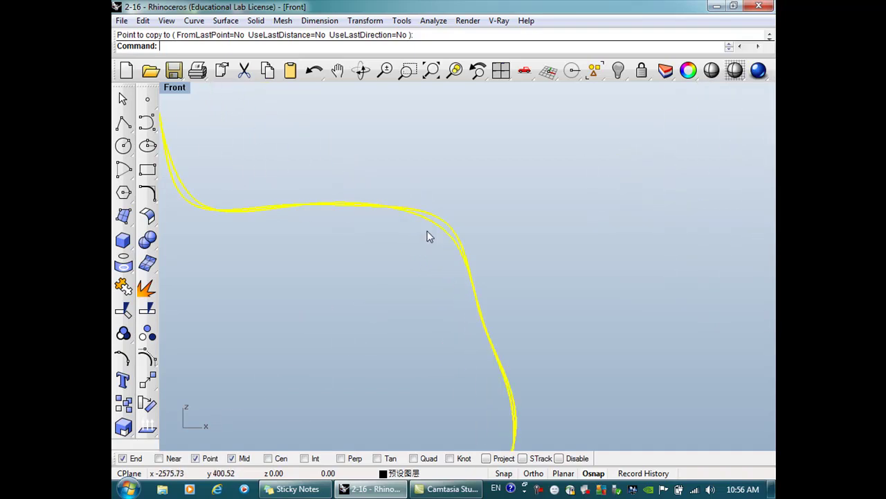
scroll(427, 236, down, 3)
scroll(427, 236, up, 3)
scroll(435, 229, down, 3)
scroll(309, 214, up, 3)
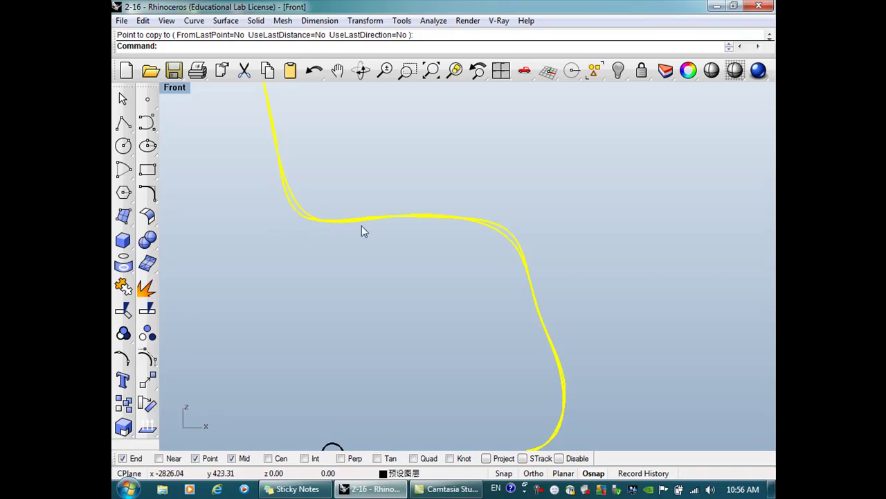
scroll(362, 229, down, 3)
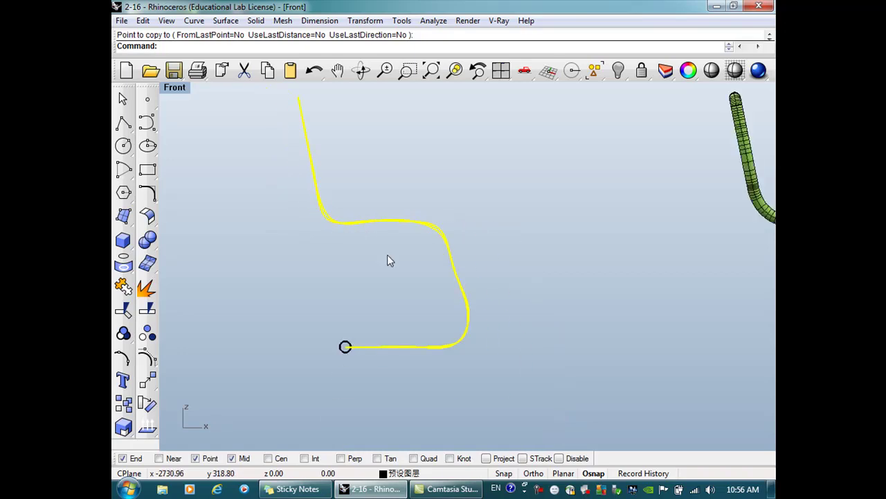
double_click(180, 91)
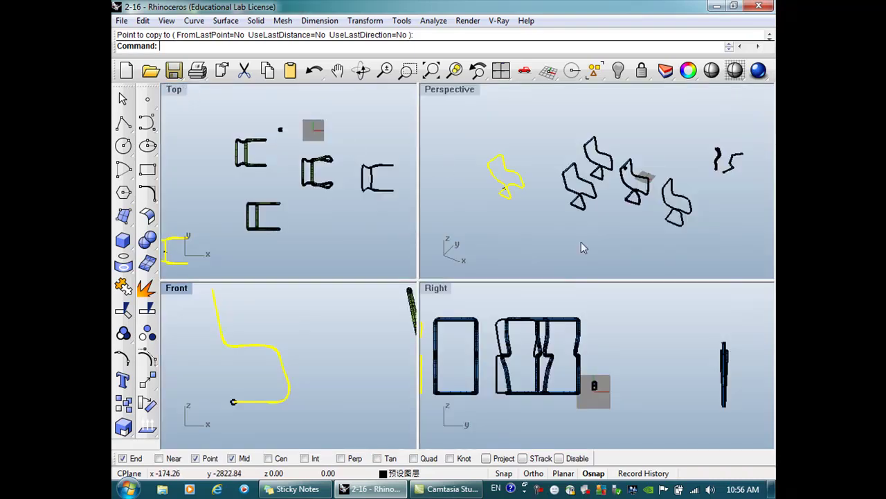
Step: Copy the newly swept tube frame in the Top view along the x direction, beyond the copied frame curve
scroll(690, 227, up, 2)
scroll(678, 220, up, 7)
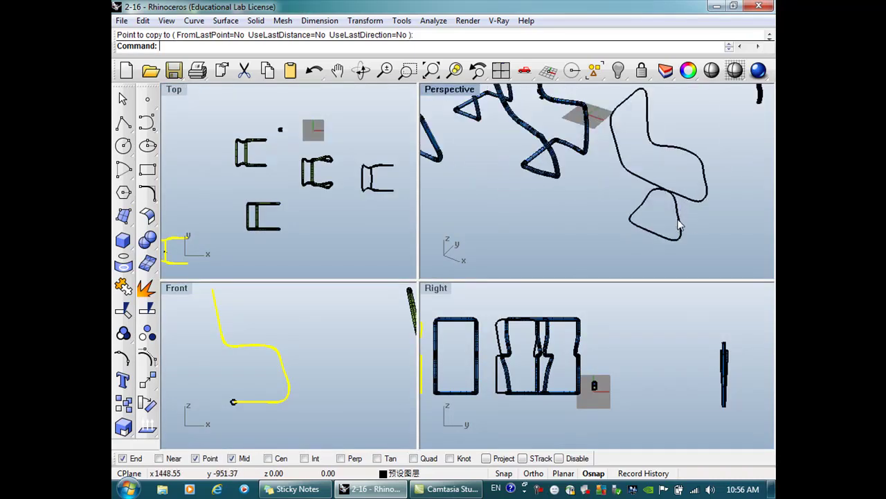
click(678, 219)
click(558, 172)
scroll(330, 241, down, 2)
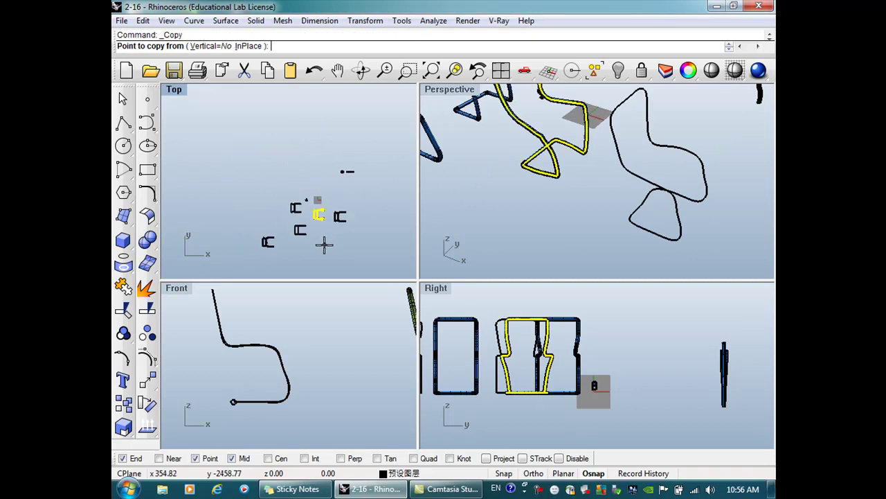
click(323, 248)
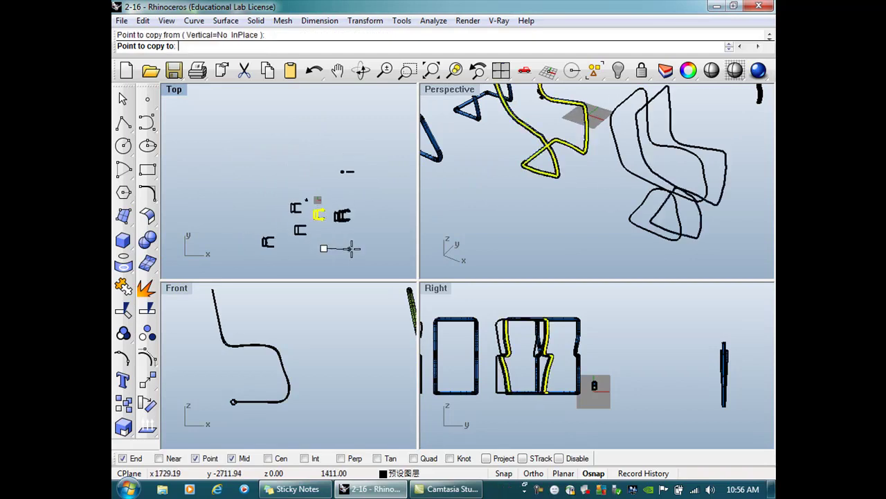
click(388, 251)
key(Return)
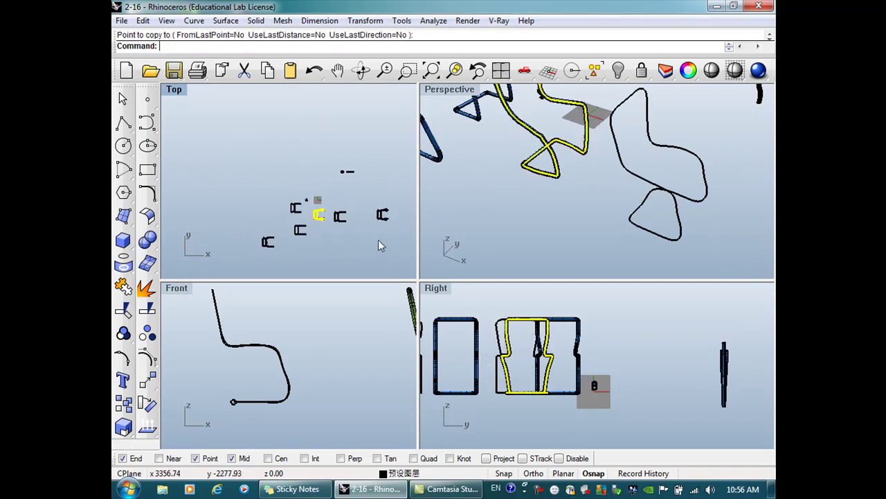
Step: Select the frame curve copied farthest along x and turn on its control points
click(382, 216)
scroll(551, 203, down, 2)
scroll(252, 399, down, 3)
scroll(367, 391, up, 6)
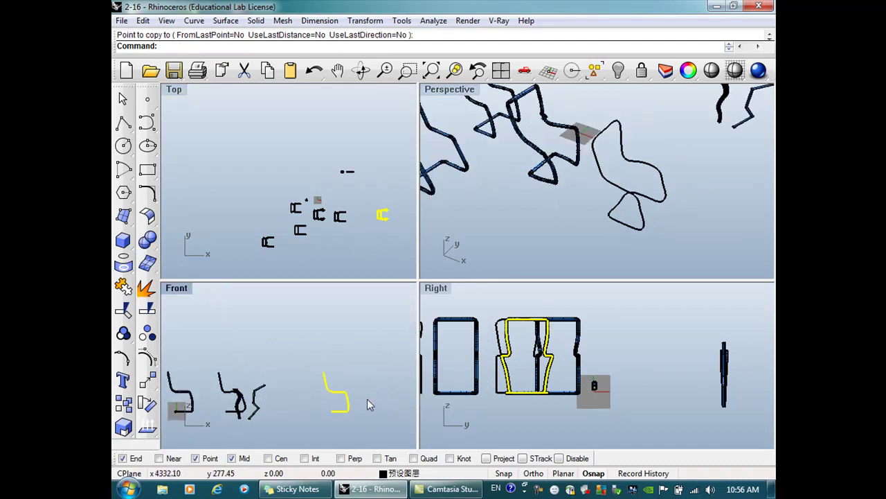
scroll(328, 410, down, 1)
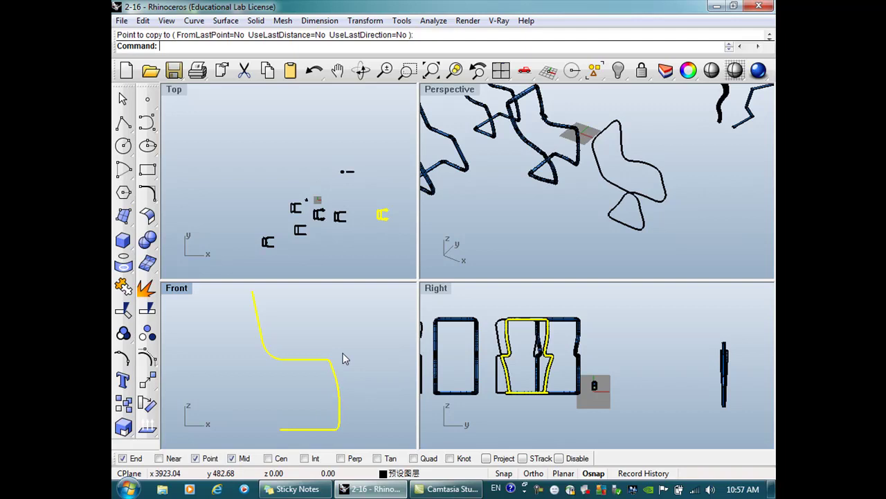
click(350, 392)
click(338, 392)
click(151, 195)
drag(228, 188, 427, 122)
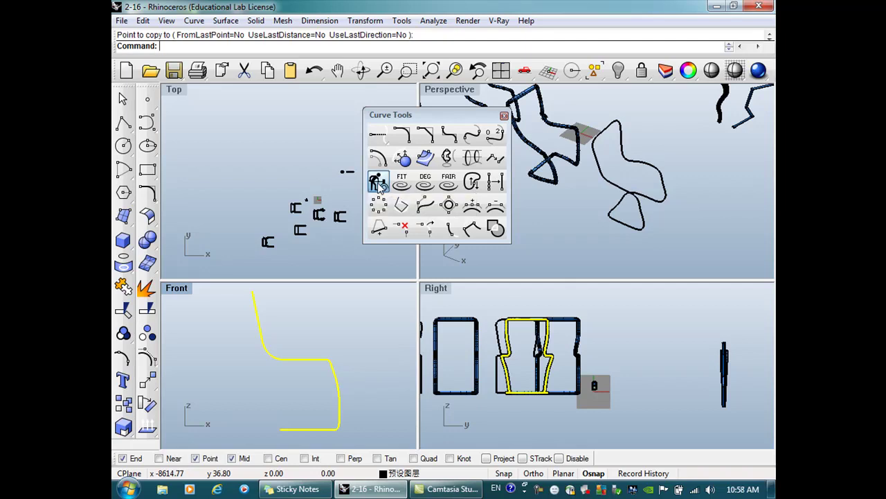
click(378, 182)
drag(411, 182, 375, 183)
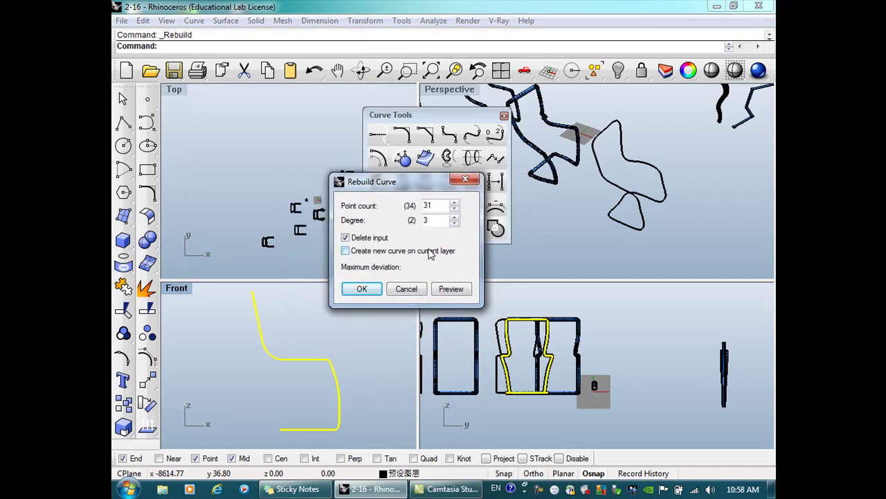
click(148, 359)
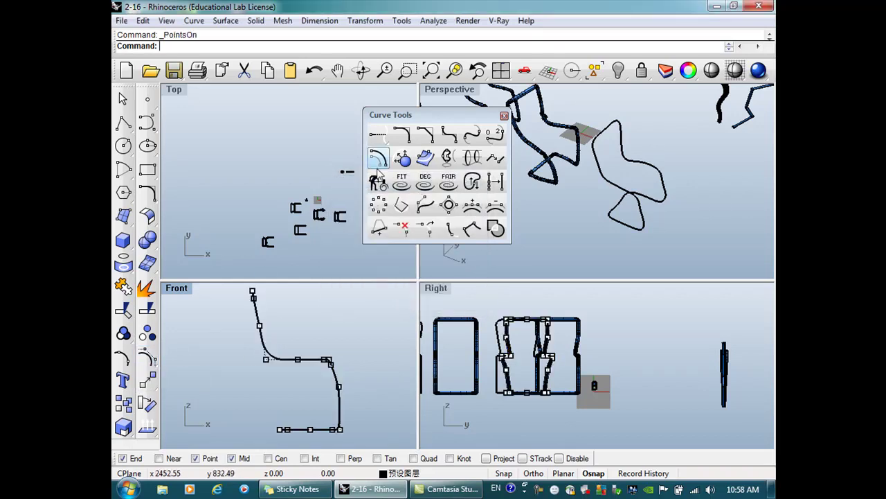
Step: Rebuild the copied frame curve with a point count of 20 and degree 3, deleting the input curve
click(378, 182)
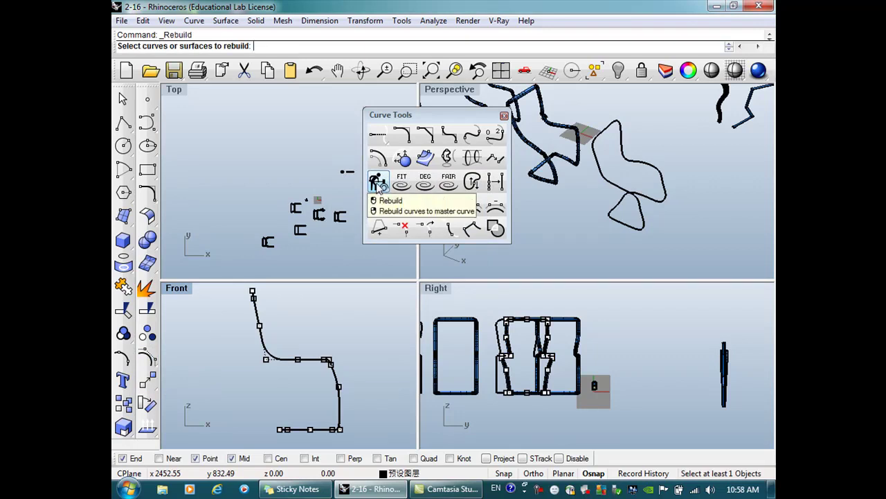
click(307, 358)
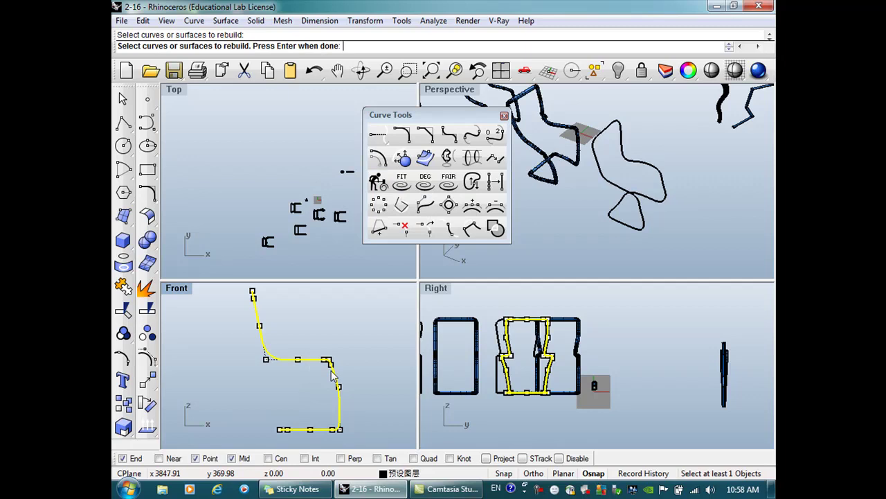
key(Return)
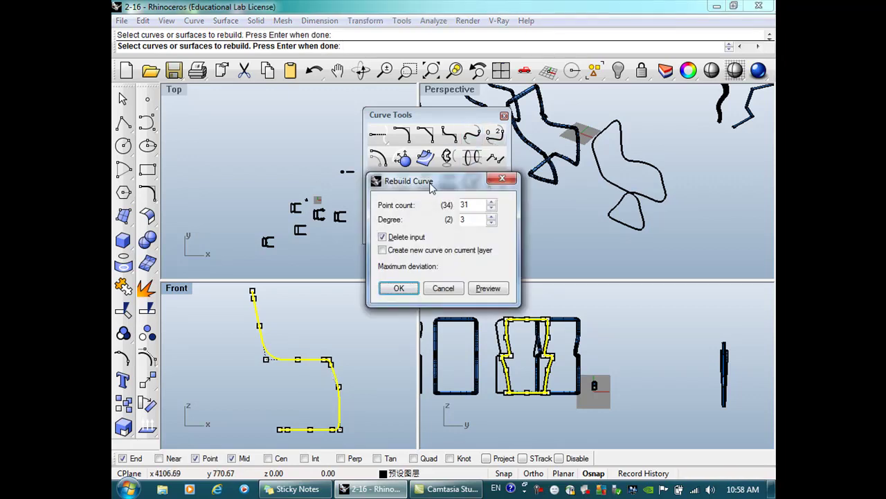
drag(430, 183, 470, 191)
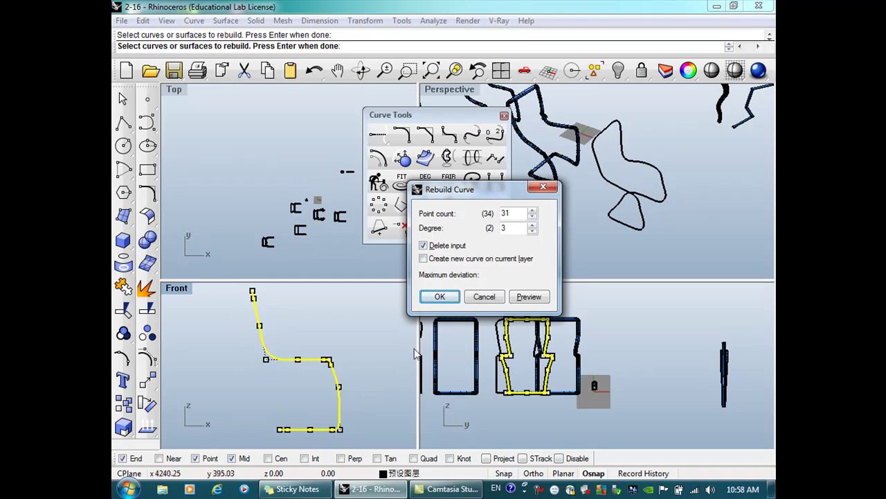
double_click(512, 214)
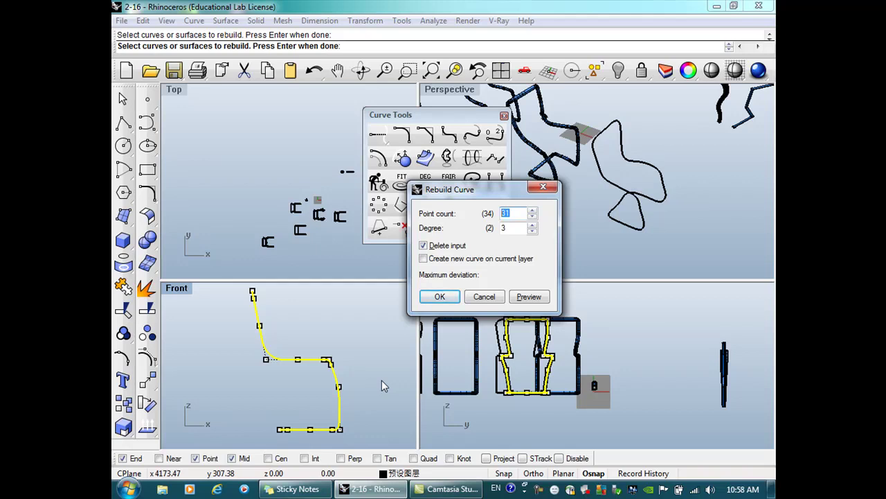
text(20)
double_click(503, 230)
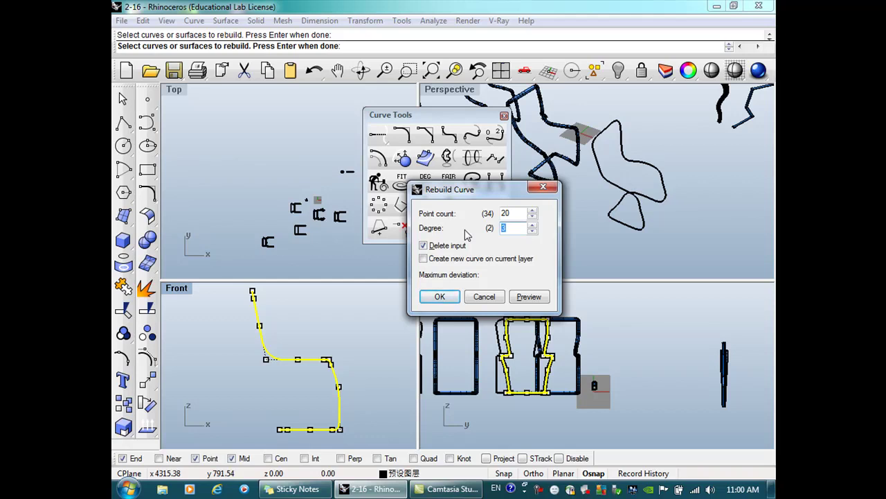
click(444, 297)
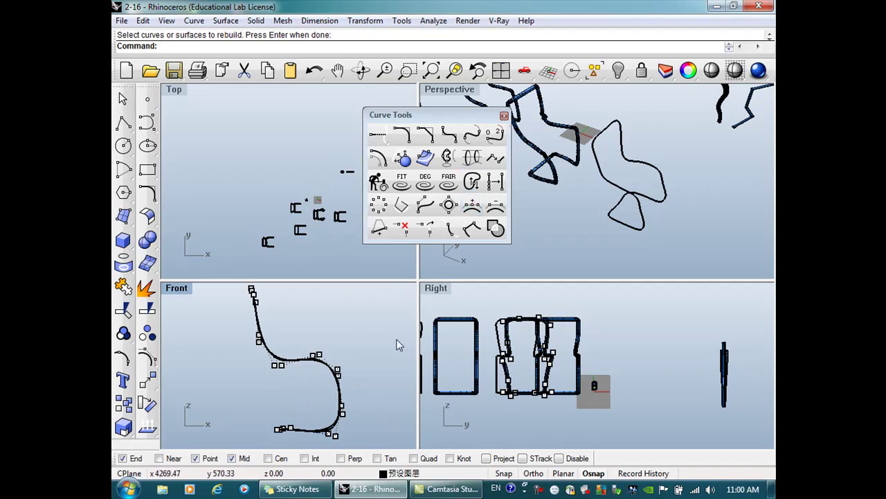
click(504, 115)
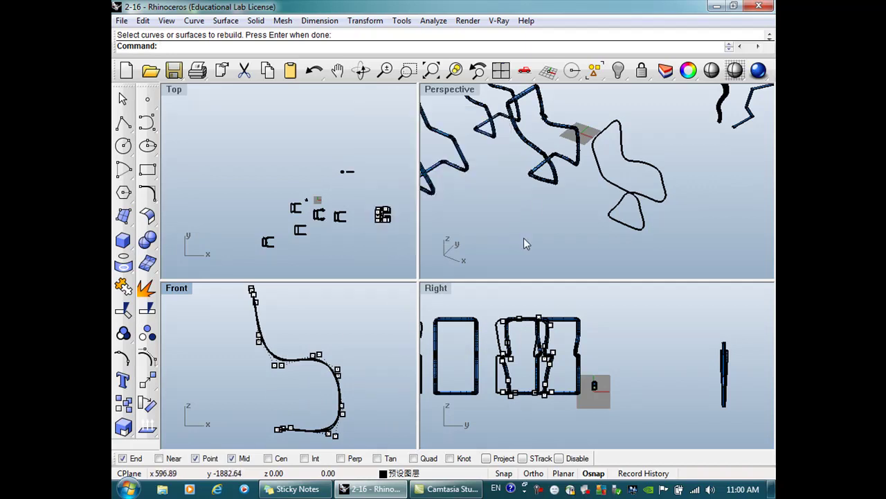
Step: Hide the control points and examine the rebuilt curve's side profile in an enlarged Front view, especially the smoothness of its bends
click(524, 238)
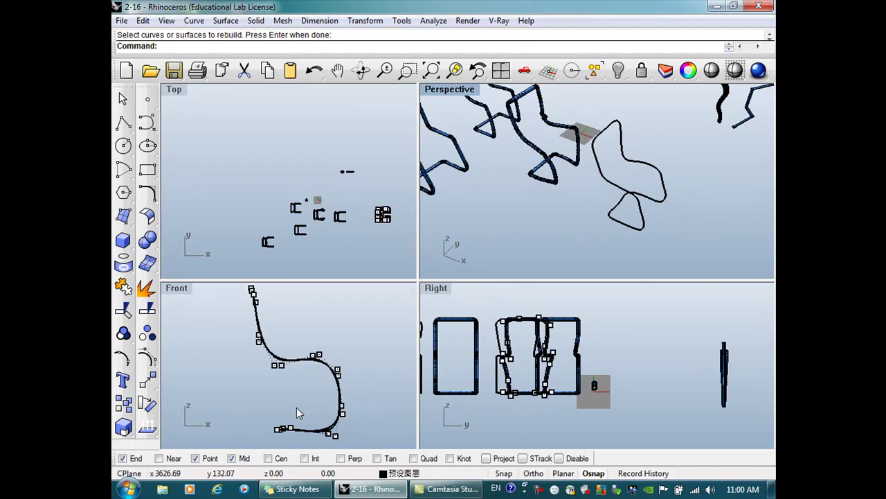
key(Escape)
scroll(284, 366, up, 5)
scroll(280, 360, down, 5)
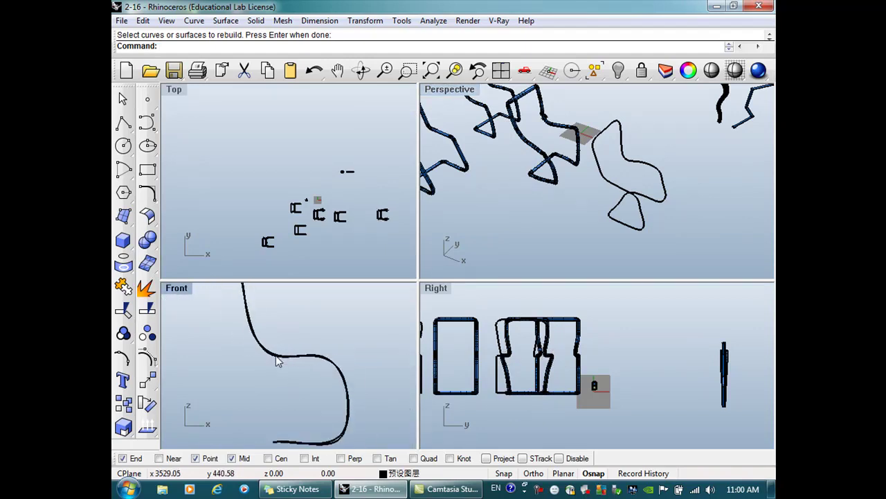
scroll(277, 360, down, 3)
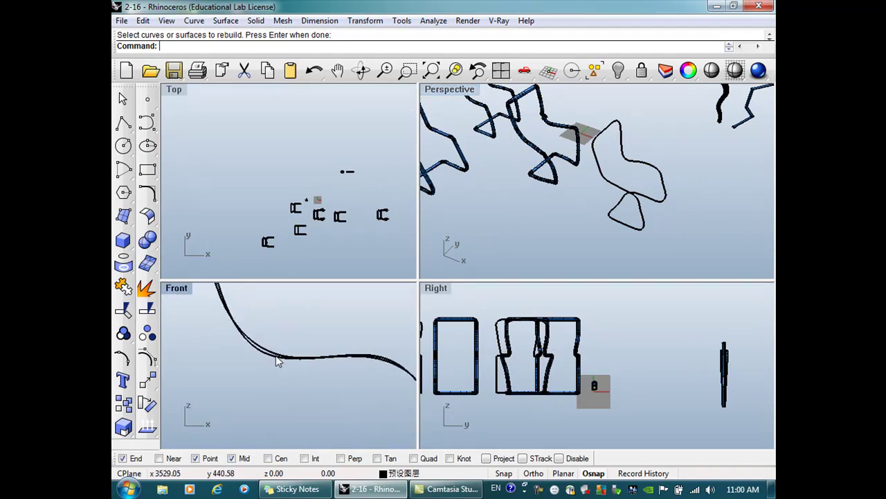
drag(417, 279, 604, 172)
scroll(463, 286, down, 5)
scroll(434, 288, up, 3)
scroll(433, 288, up, 2)
click(404, 291)
scroll(351, 300, down, 3)
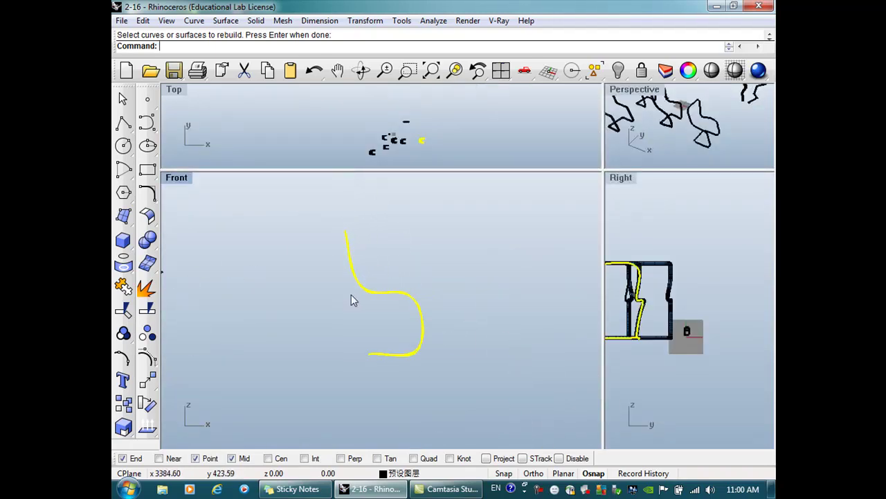
scroll(371, 299, up, 3)
scroll(371, 298, down, 2)
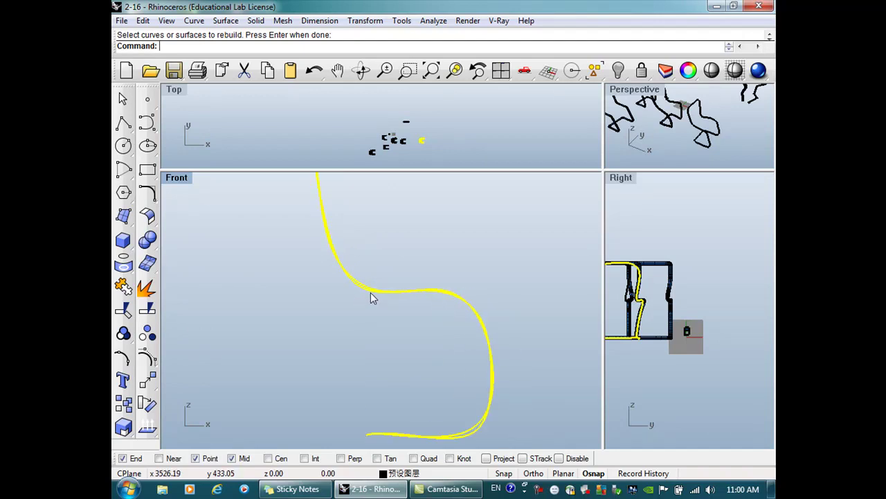
Step: Turn on the rebuilt curve's control points and examine their spacing along the backrest and bends in the Front view
click(148, 379)
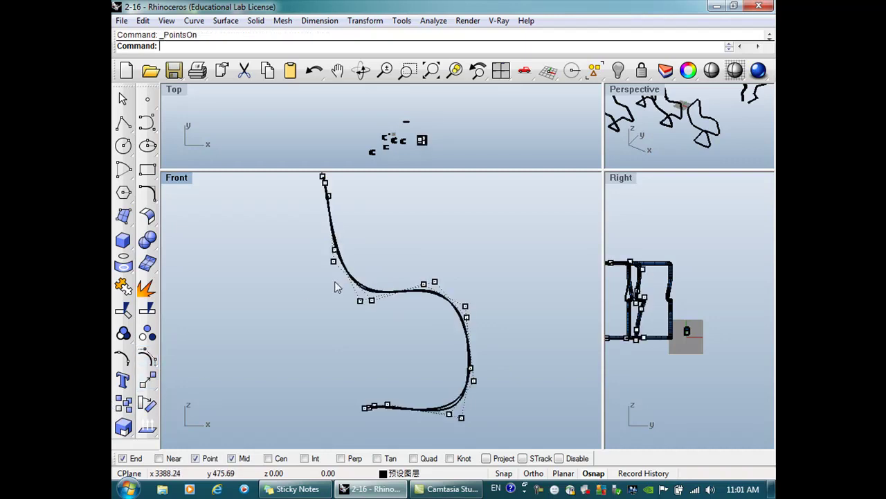
scroll(334, 282, down, 4)
scroll(321, 235, up, 10)
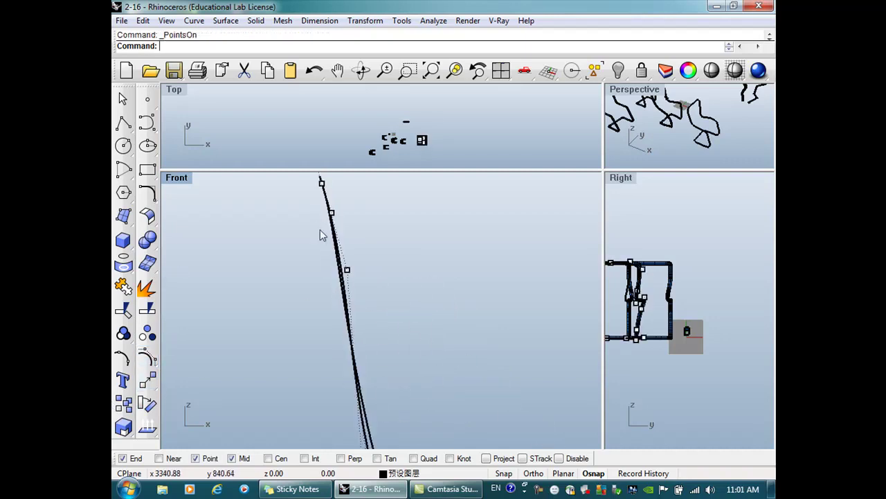
scroll(329, 269, down, 4)
scroll(322, 221, up, 6)
scroll(324, 273, up, 5)
scroll(369, 234, down, 3)
scroll(374, 304, up, 3)
scroll(374, 304, down, 2)
Step: Examine the rebuilt curve's control points in a maximized Perspective view, comparing both sides of the backrest and the base loop
double_click(629, 90)
scroll(478, 282, down, 3)
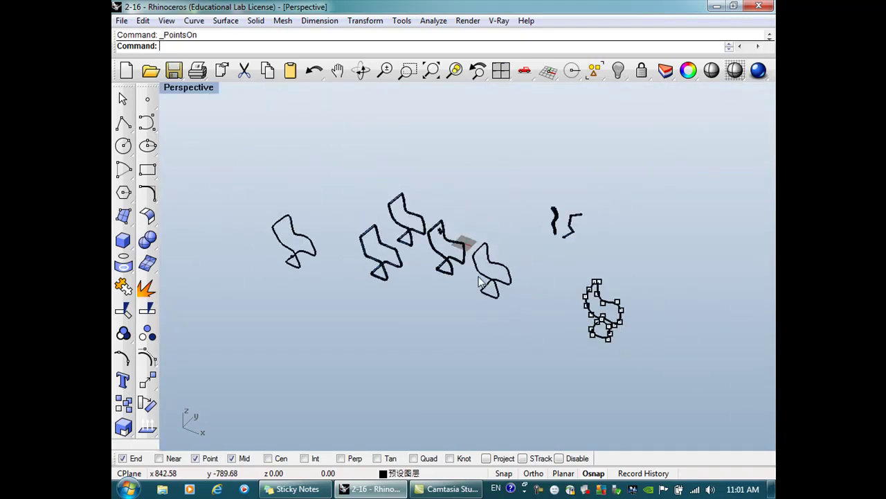
scroll(644, 294, up, 3)
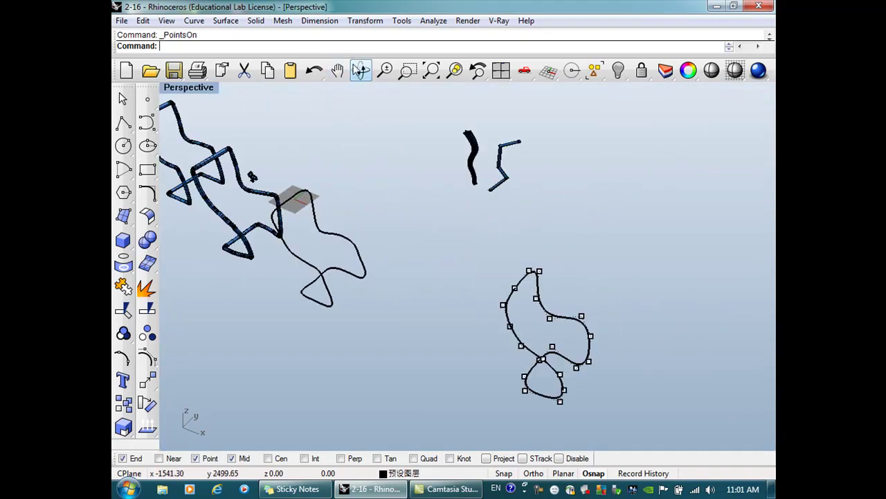
click(361, 70)
drag(556, 257, 498, 287)
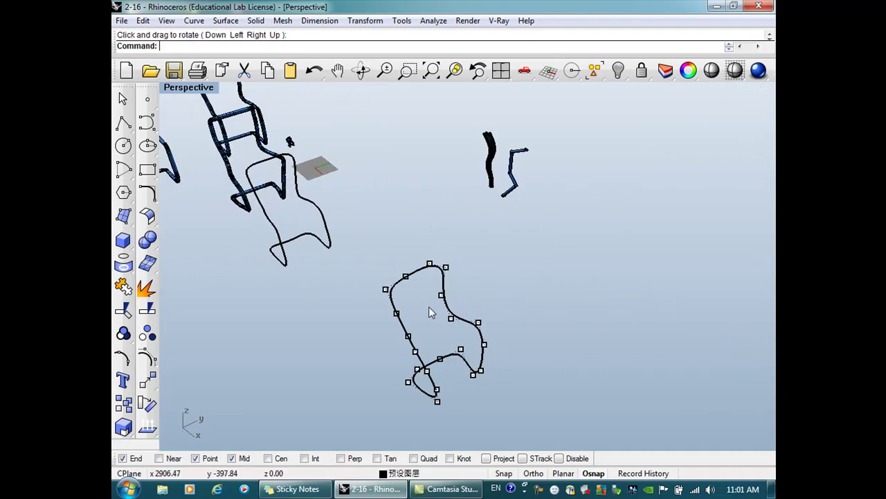
scroll(429, 311, up, 2)
scroll(418, 279, up, 3)
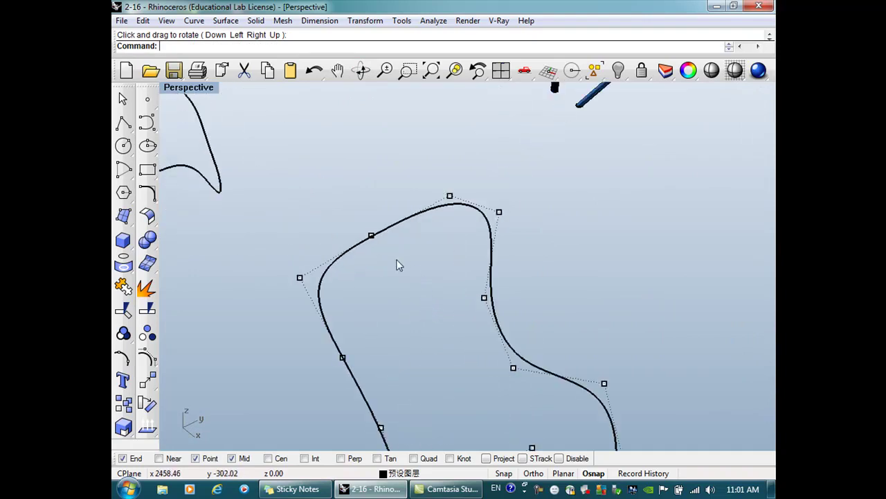
scroll(399, 259, down, 5)
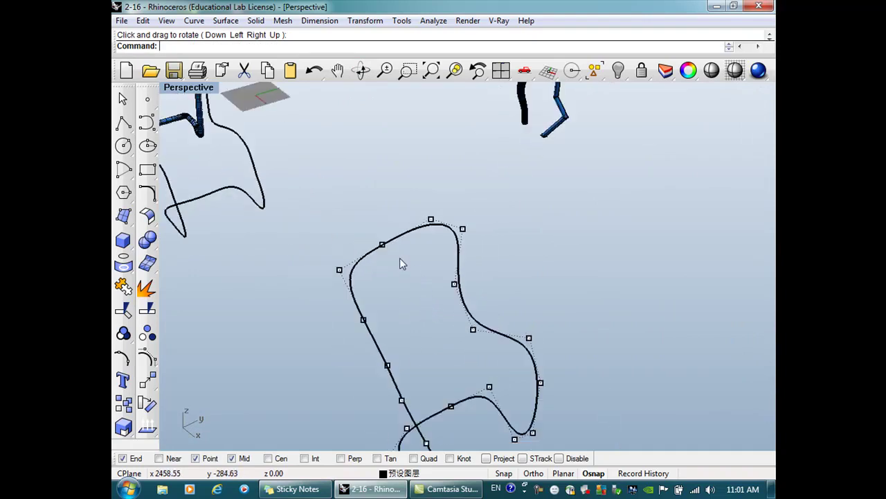
scroll(411, 372, up, 5)
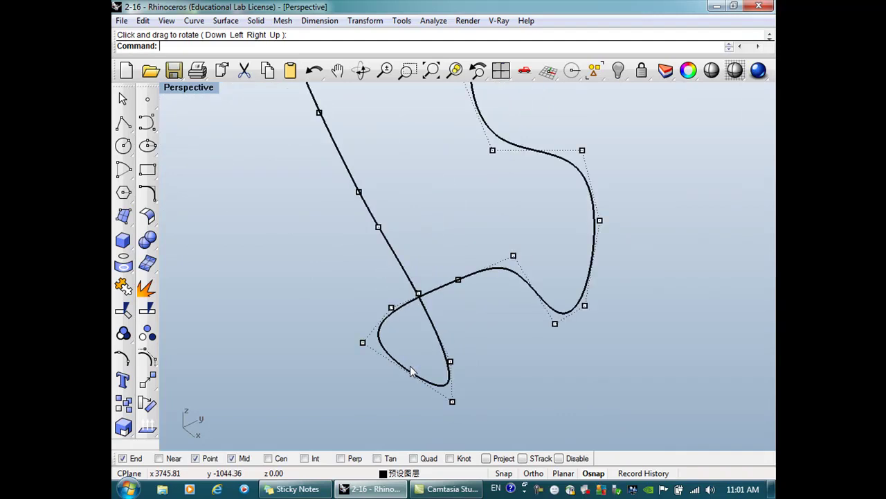
scroll(411, 372, down, 5)
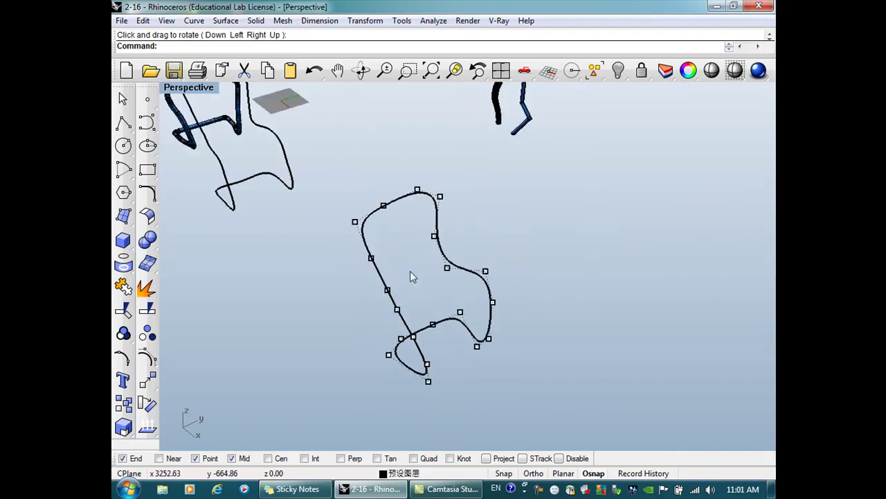
Step: Delete the surplus control point beside the upper backrest corner of the rebuilt frame curve
scroll(361, 214, up, 4)
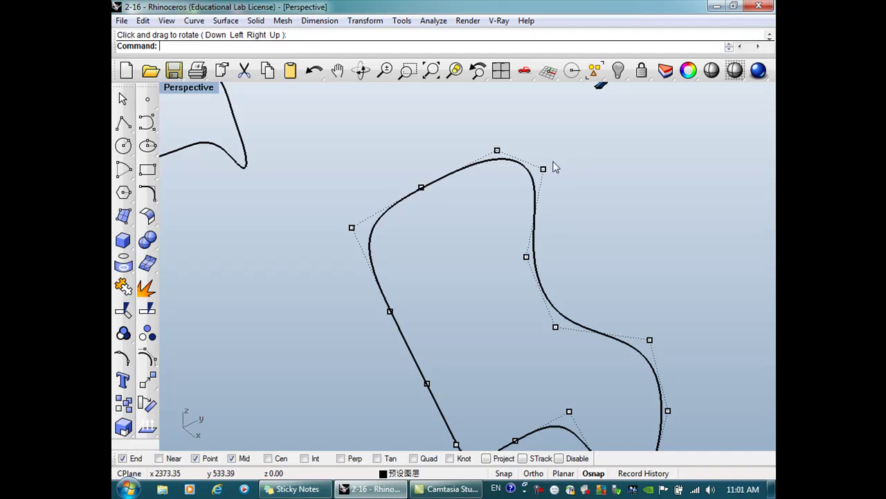
drag(537, 156, 600, 225)
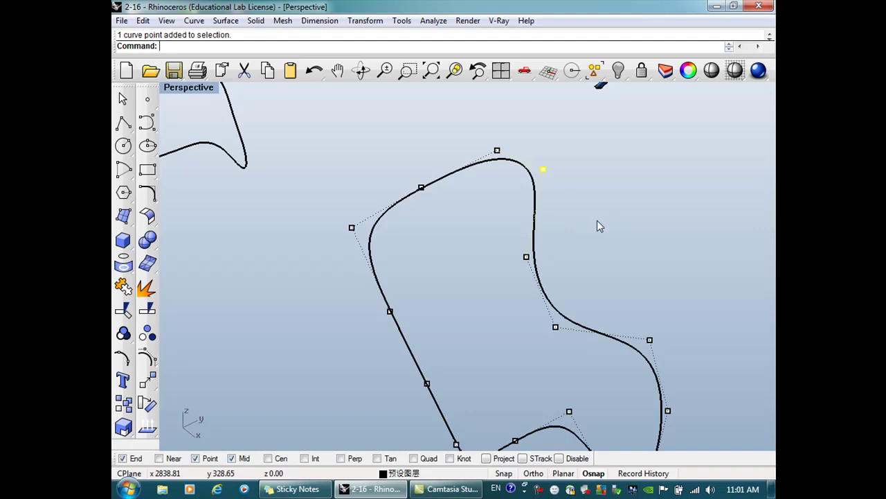
key(Delete)
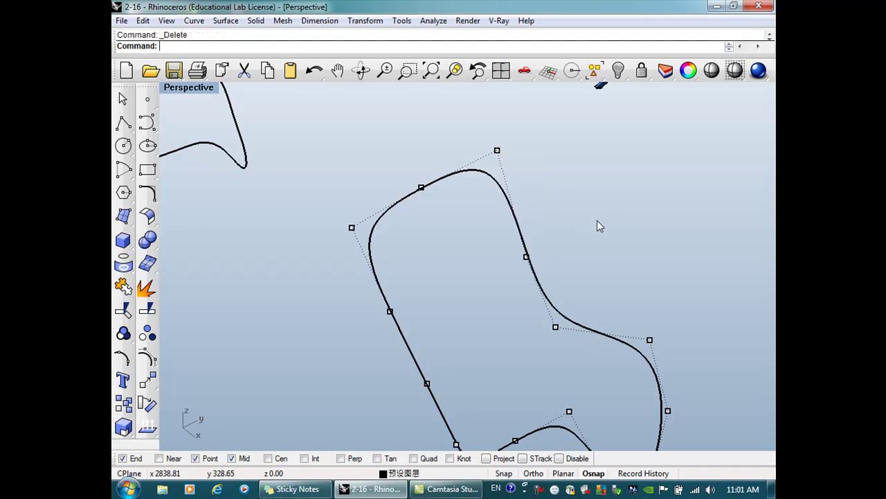
Step: Delete the surplus control point just above the corner of the base loop on the rebuilt frame curve
scroll(545, 204, down, 5)
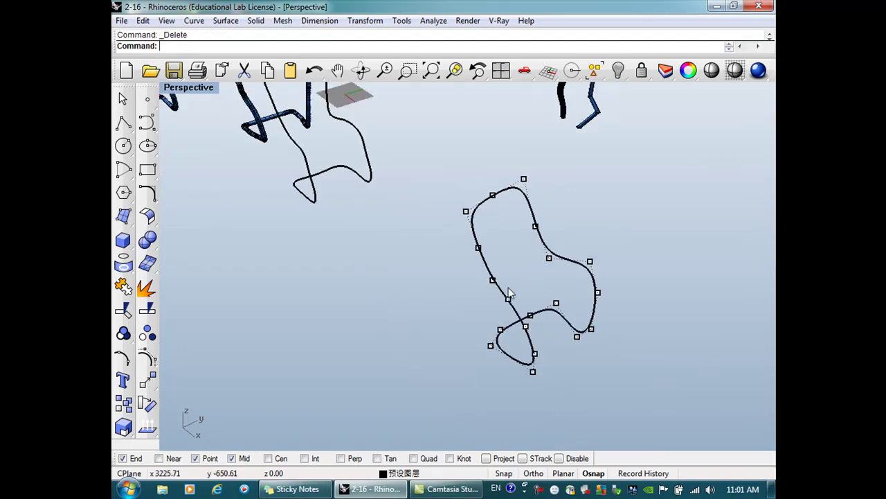
scroll(519, 235, up, 3)
drag(411, 125, 568, 179)
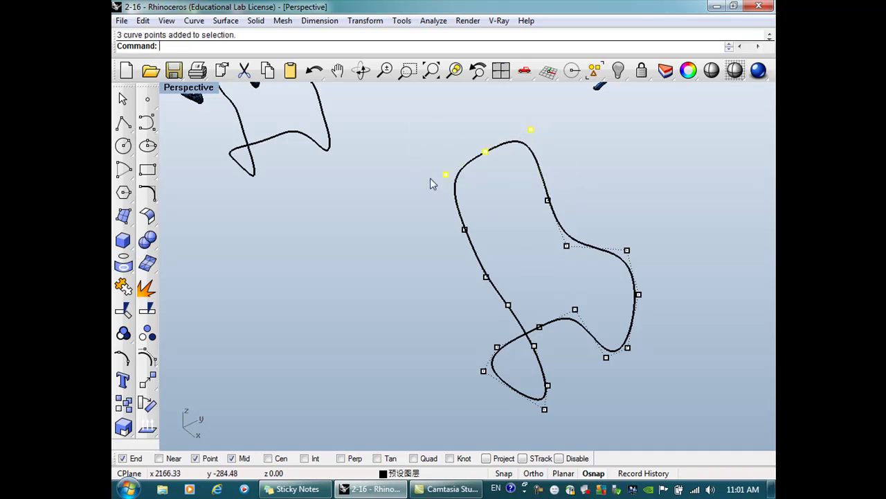
click(486, 151)
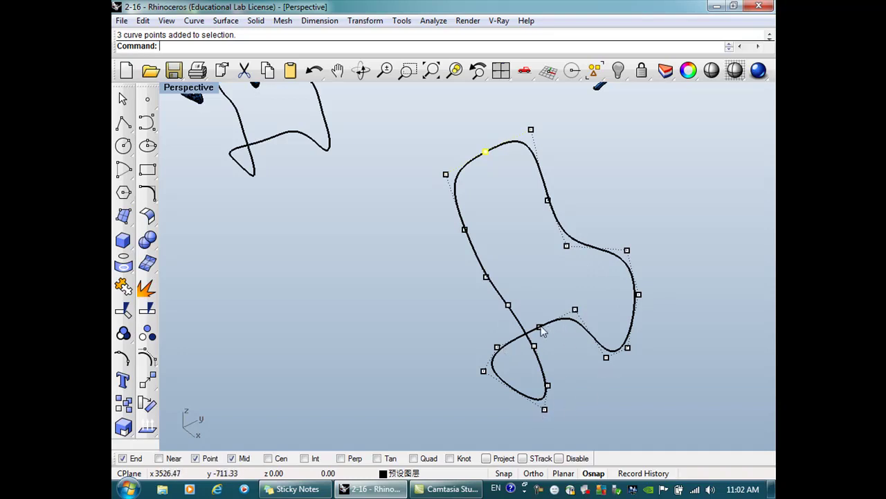
click(479, 367)
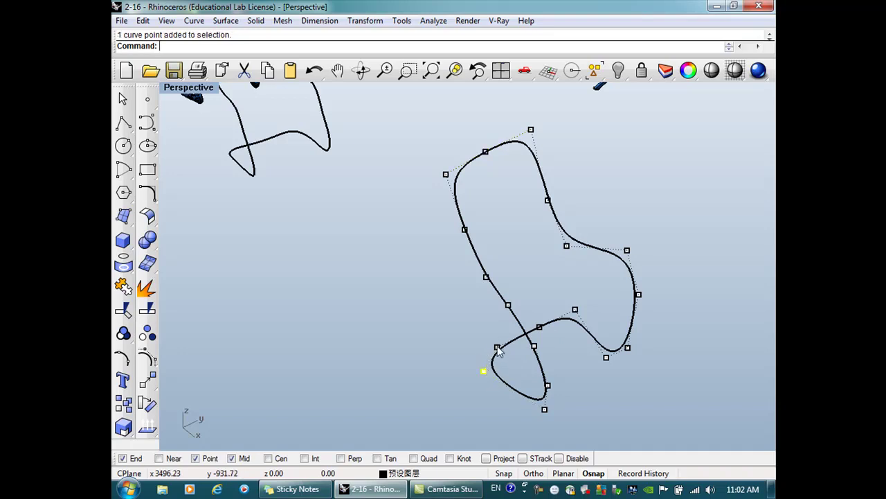
click(468, 400)
drag(510, 360, 511, 361)
key(Delete)
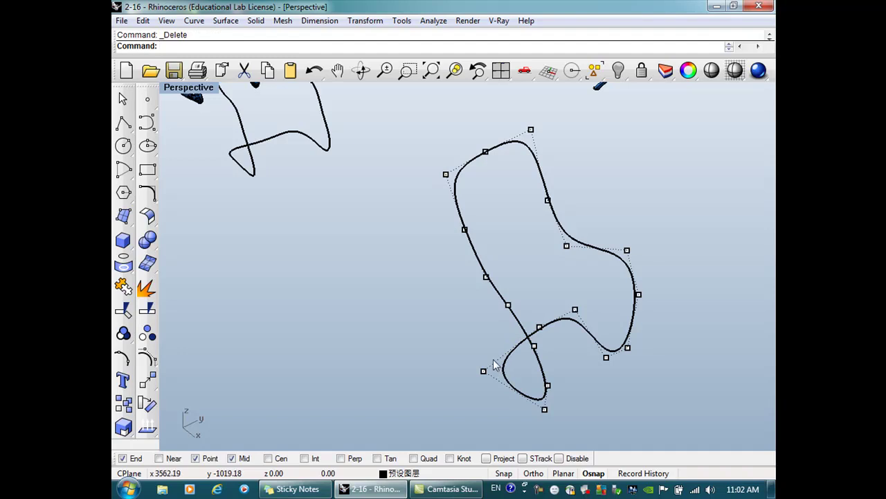
Step: Undo the last control point deletion and delete the outermost corner point of the base loop on the rebuilt curve instead
key(ctrl+z)
drag(485, 376, 491, 379)
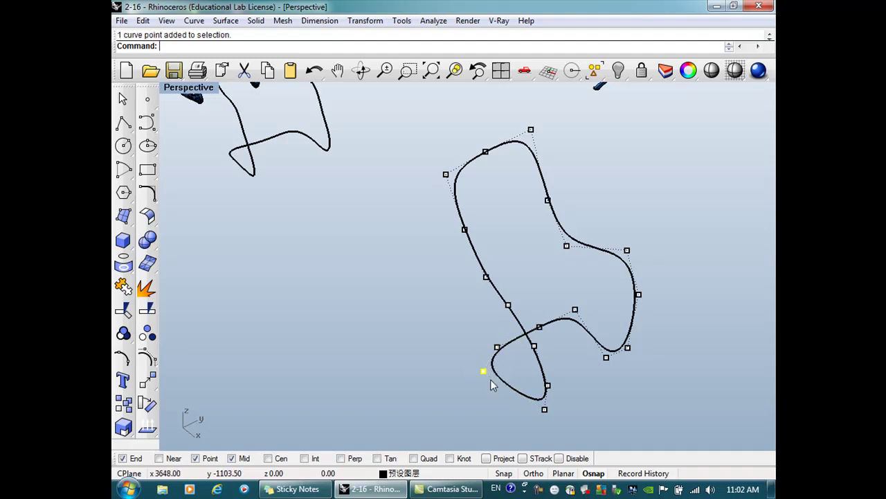
key(Delete)
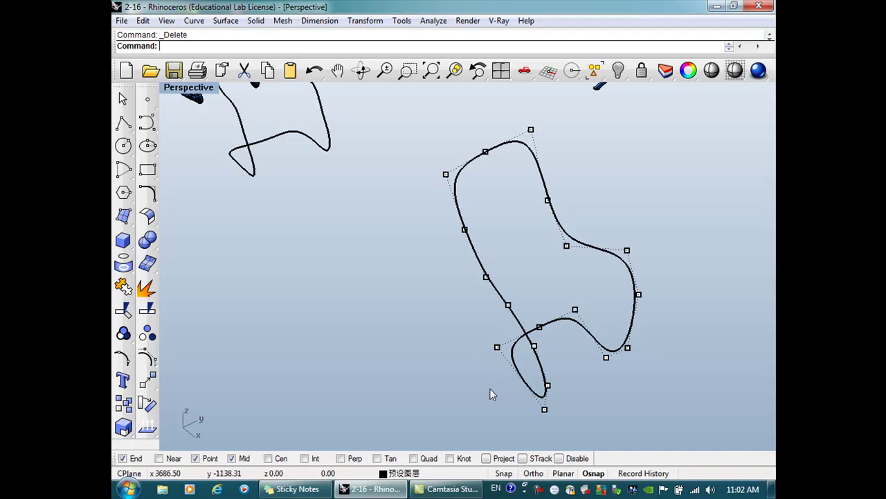
Step: Return to the four-view layout and examine the control points at the top of the backrest in the Front view
double_click(189, 90)
scroll(464, 239, down, 10)
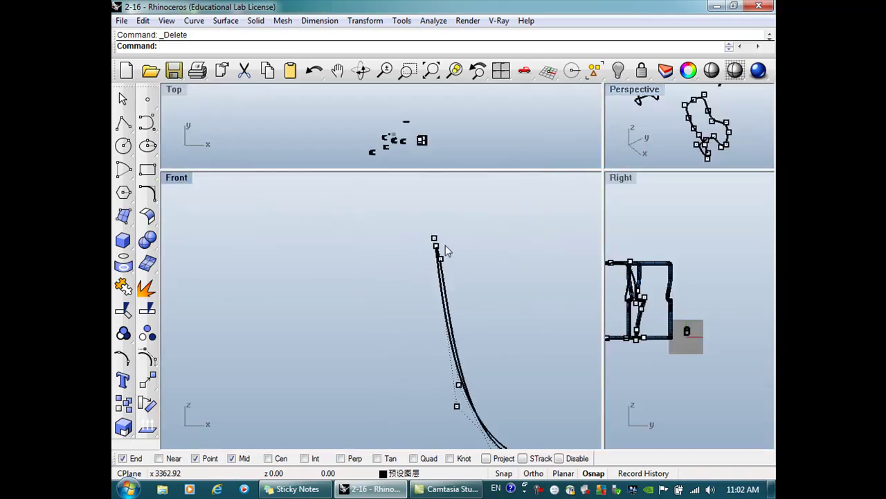
scroll(443, 241, down, 15)
scroll(521, 301, up, 5)
scroll(420, 230, down, 5)
scroll(378, 214, up, 8)
scroll(379, 210, up, 2)
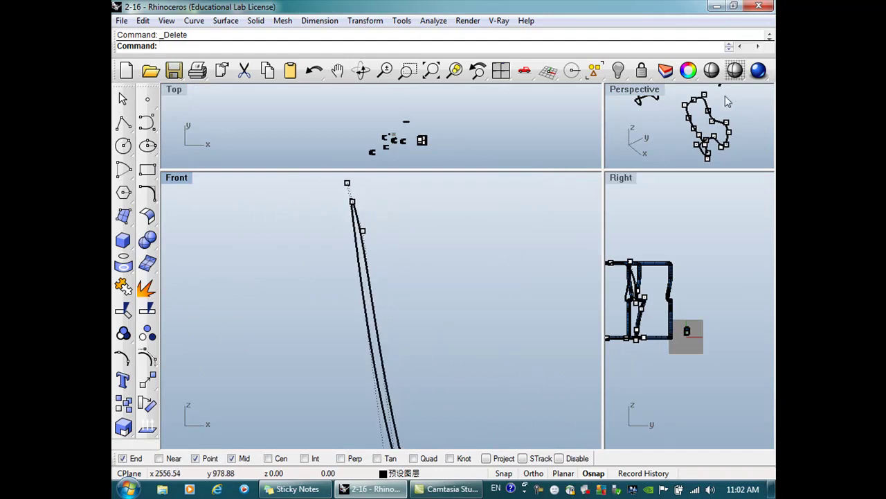
Step: Enlarge the Perspective view and select each upper backrest corner point in turn to compare their heights in the Front view
drag(603, 170, 554, 251)
click(693, 105)
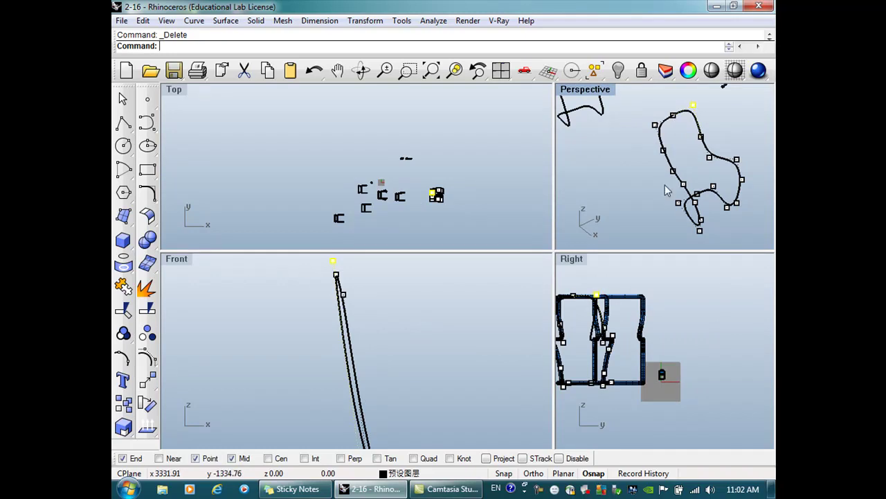
click(655, 126)
click(694, 105)
click(655, 126)
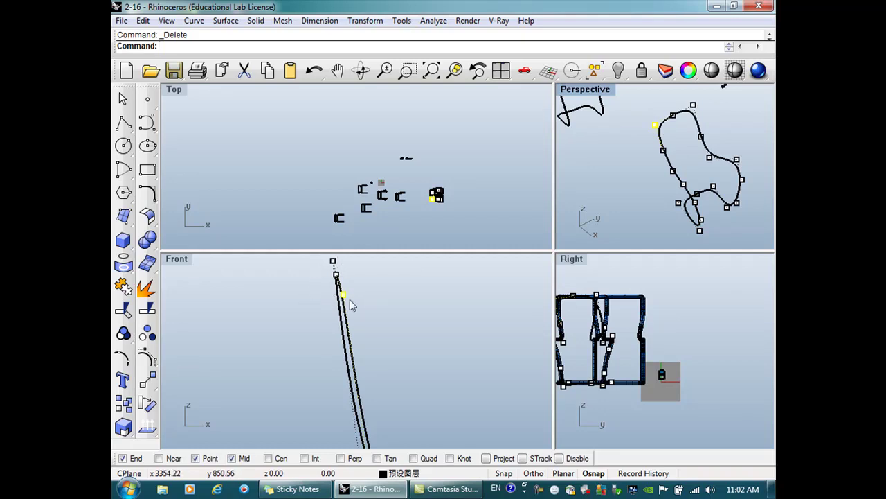
scroll(364, 312, down, 4)
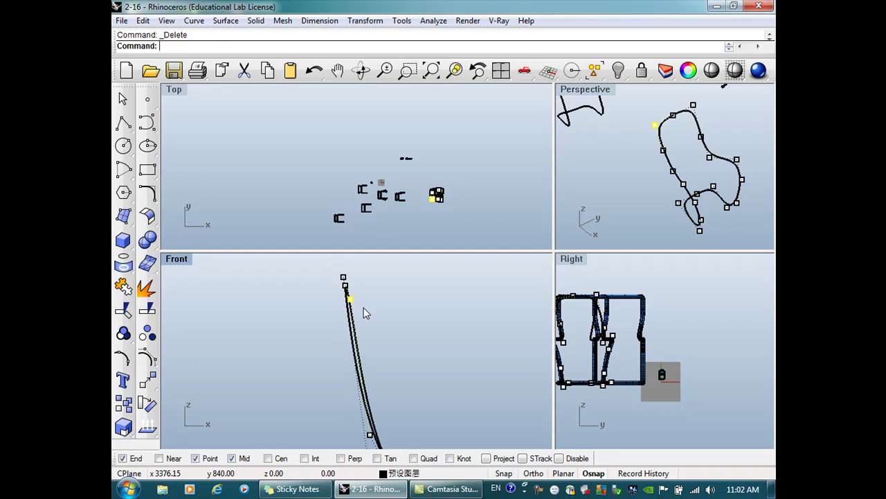
scroll(341, 309, up, 3)
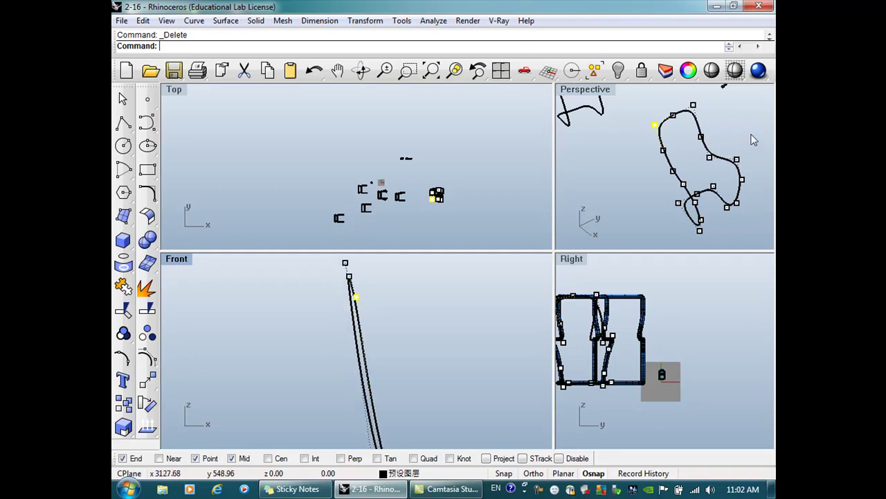
scroll(363, 346, down, 4)
scroll(353, 300, up, 4)
scroll(358, 313, up, 3)
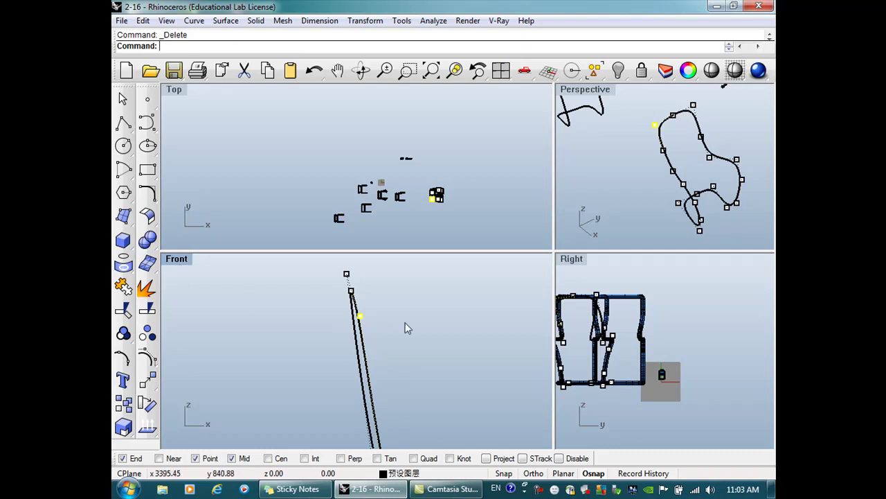
Step: Align the two upper backrest corner points with Set Points in world X and Z only, snapping to the lower corner point in the Front view
drag(330, 264, 367, 286)
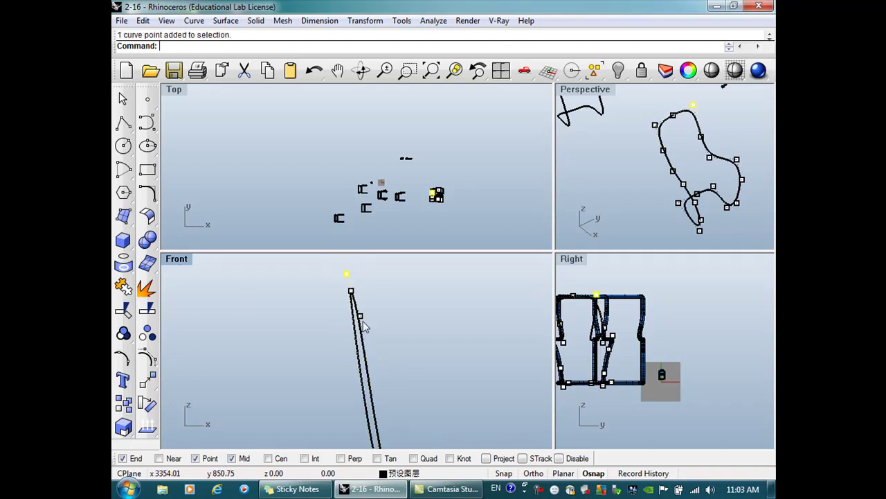
shift+drag(338, 307, 381, 328)
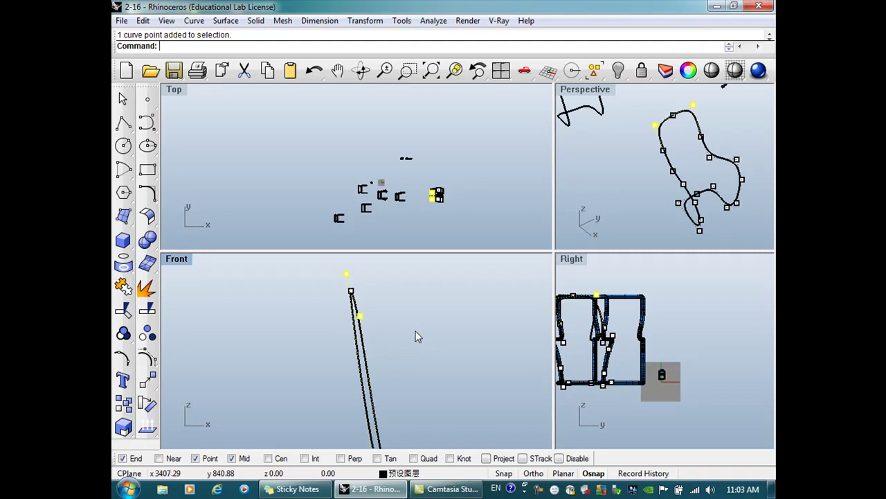
click(365, 20)
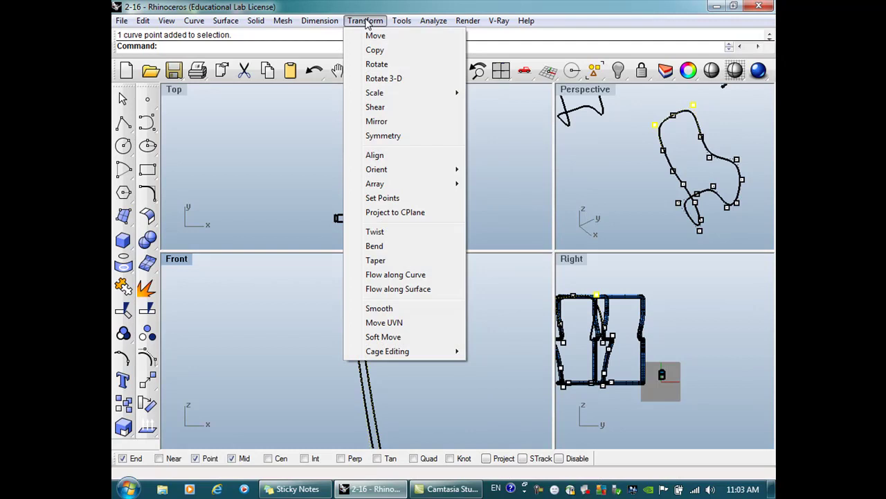
click(396, 199)
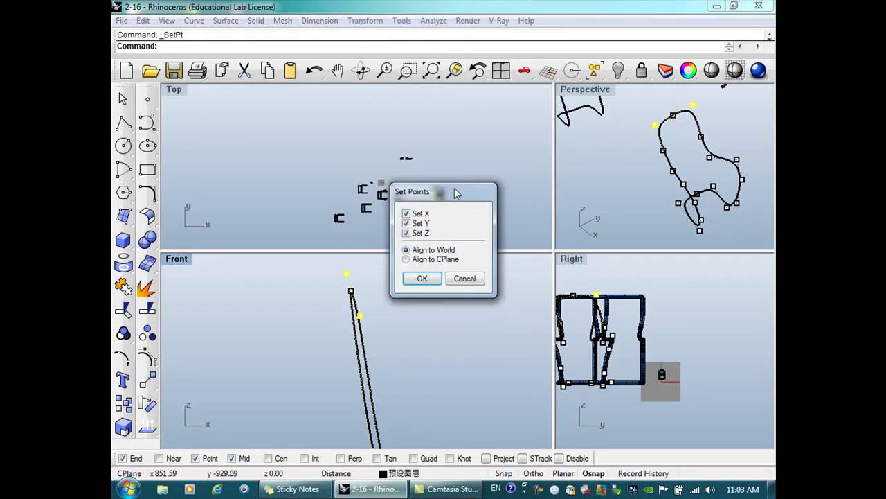
drag(458, 192, 454, 161)
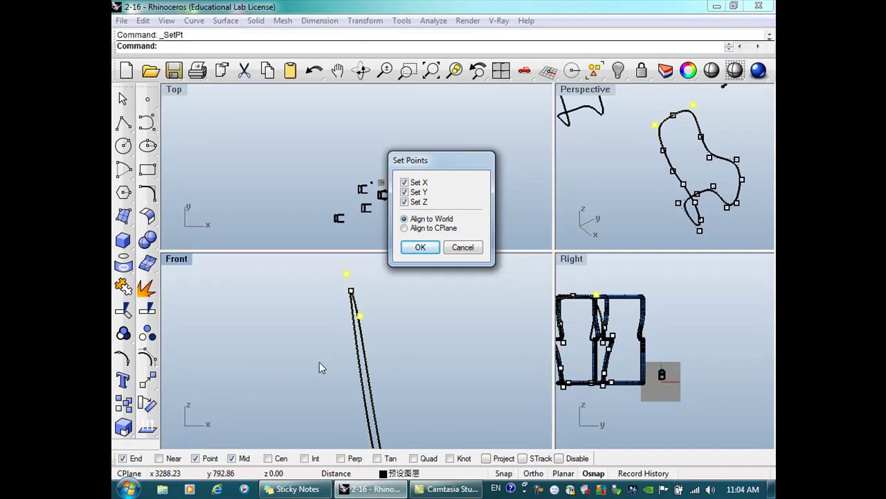
click(405, 192)
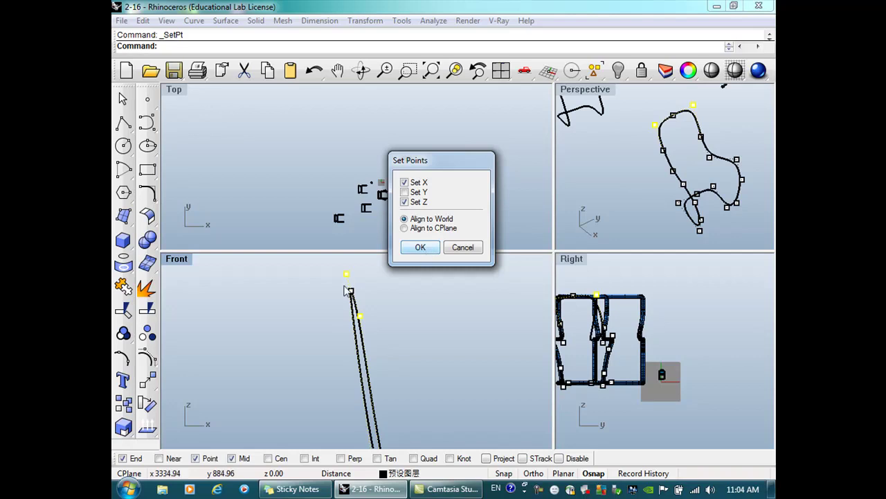
click(421, 248)
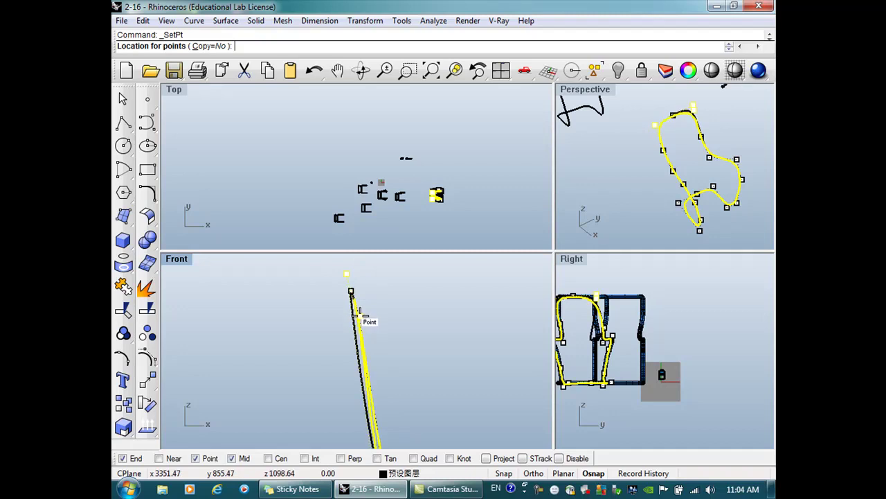
click(359, 315)
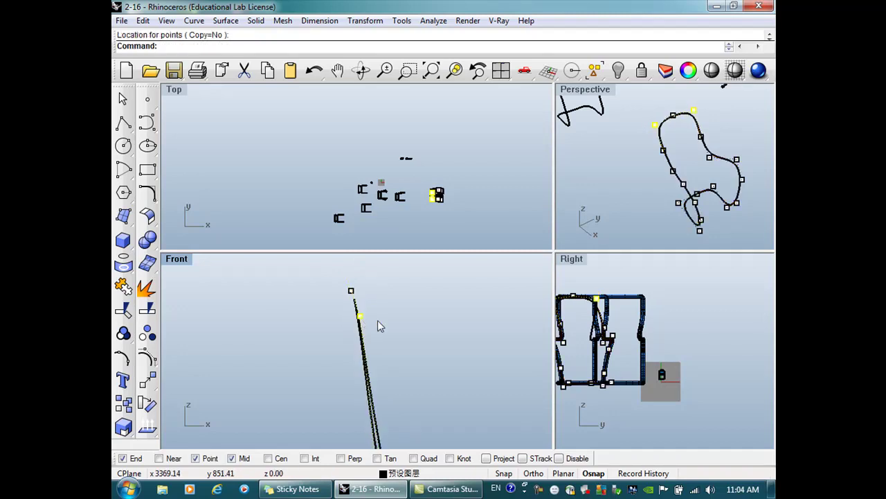
drag(339, 309, 392, 328)
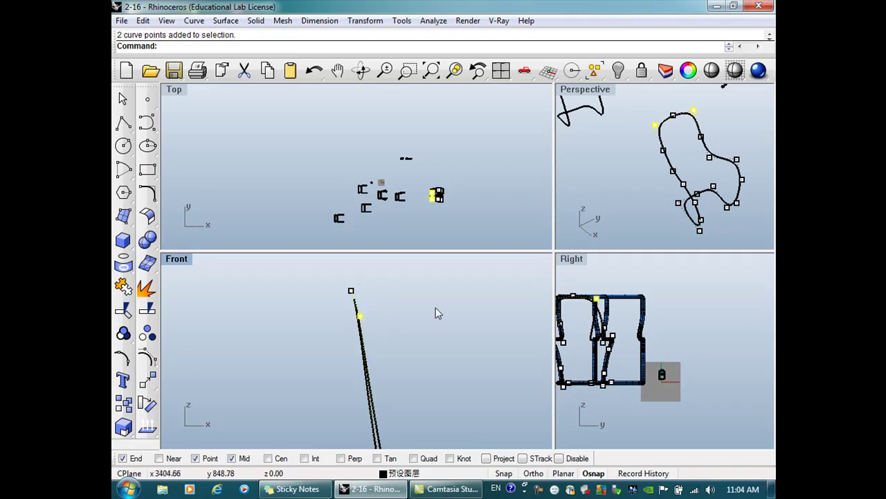
Step: Align the two mid-backrest side points with Set Points in world X and Z, placing them ahead of the backrest at about 3496, 671 in Front view
drag(554, 250, 468, 274)
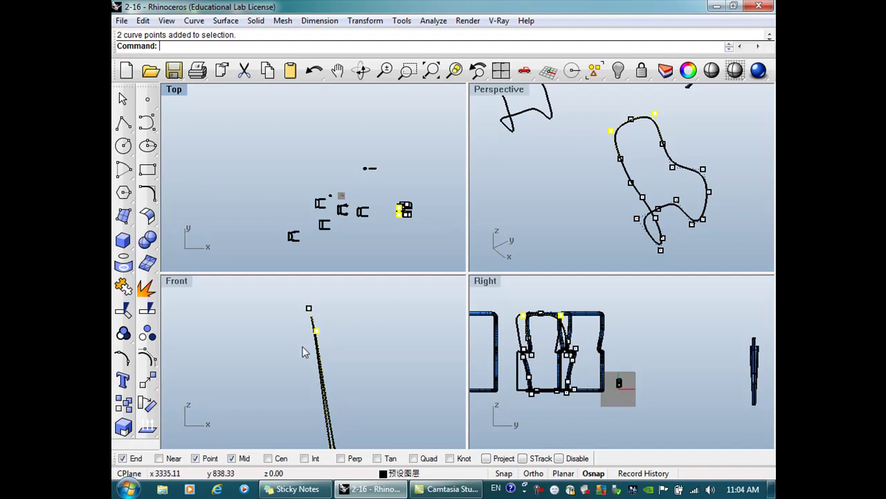
scroll(631, 115, up, 4)
scroll(637, 118, down, 2)
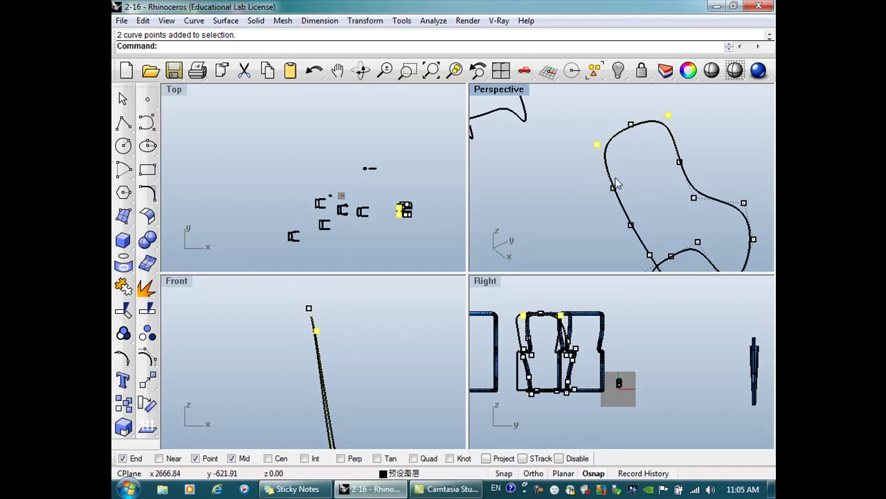
scroll(599, 181, down, 2)
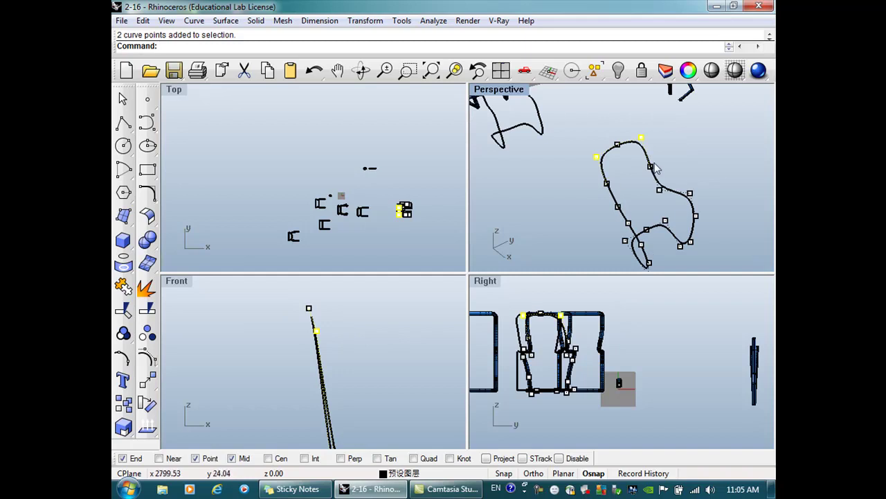
click(632, 185)
drag(598, 176, 660, 173)
scroll(362, 343, down, 8)
scroll(367, 388, up, 3)
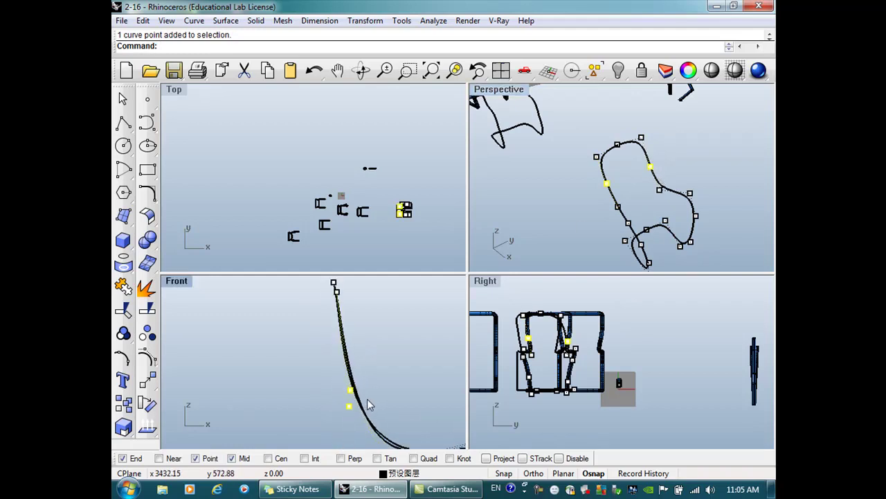
scroll(364, 398, down, 5)
scroll(364, 398, up, 4)
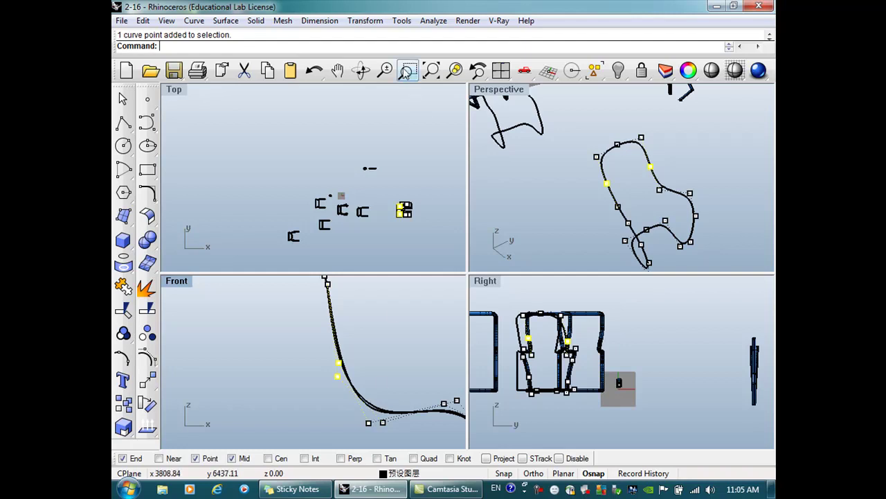
click(365, 20)
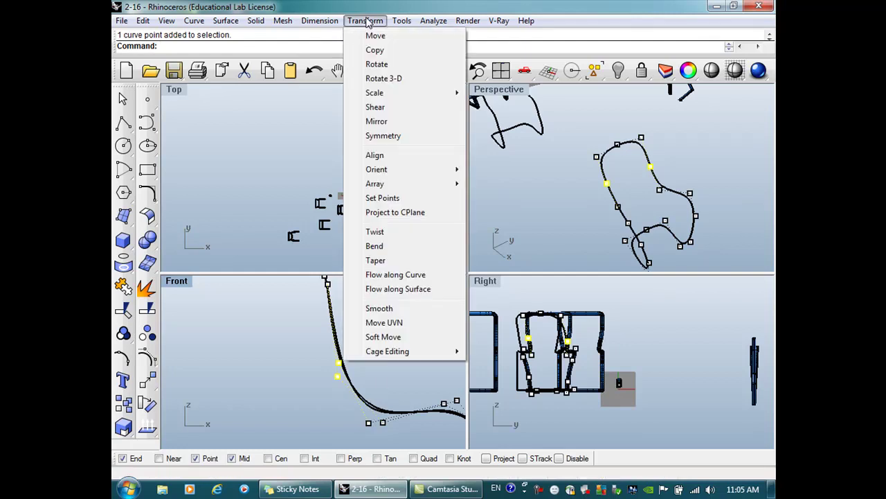
click(390, 199)
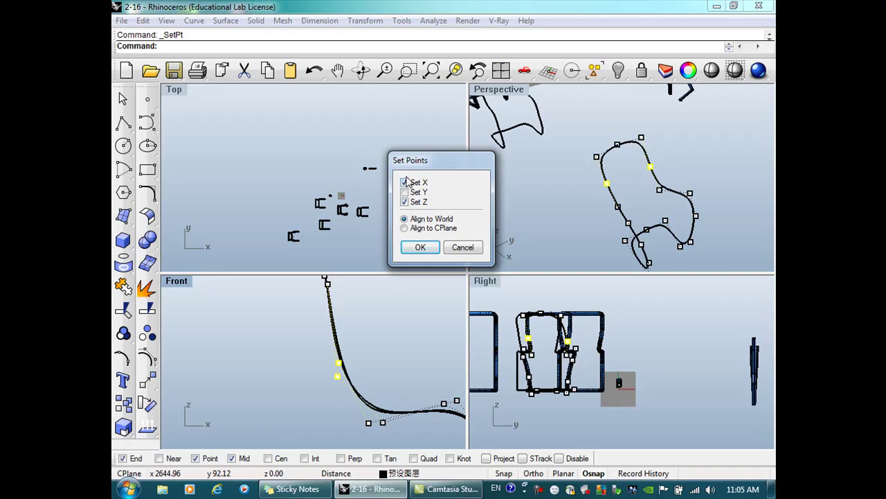
click(420, 248)
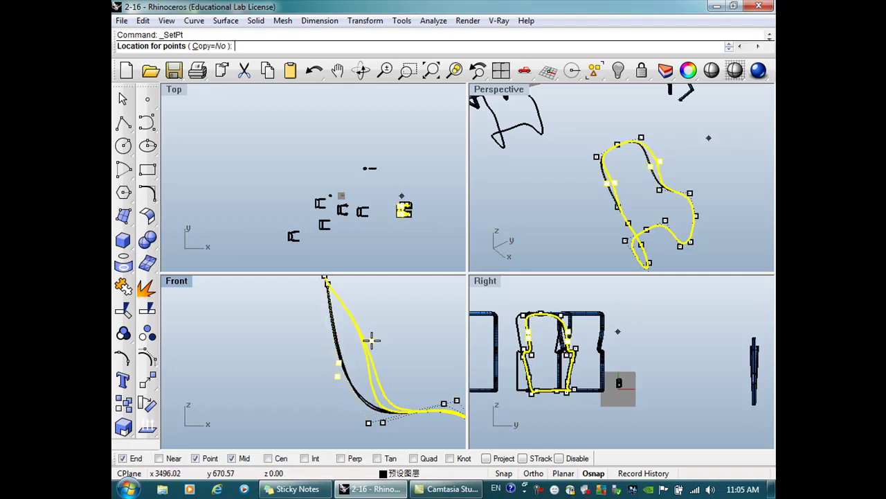
click(371, 340)
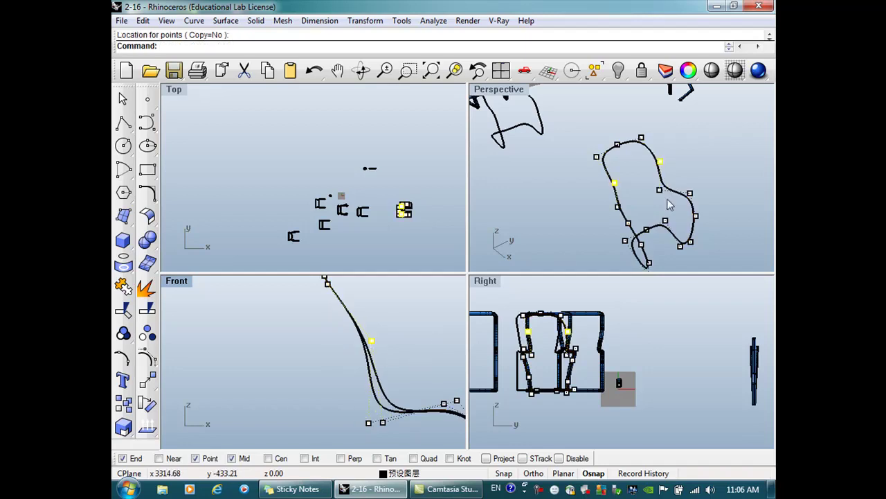